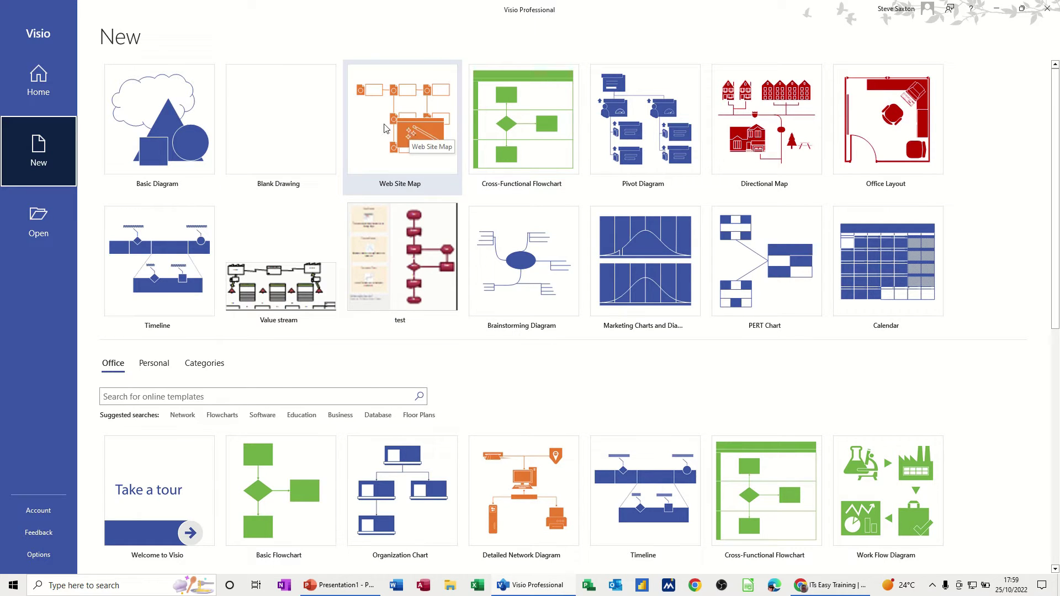
Create a metric Web Site Map drawing from the Software and Database template category
{"action": "scroll", "coordinate": [279, 324], "scroll_direction": "down", "scroll_amount": 2}
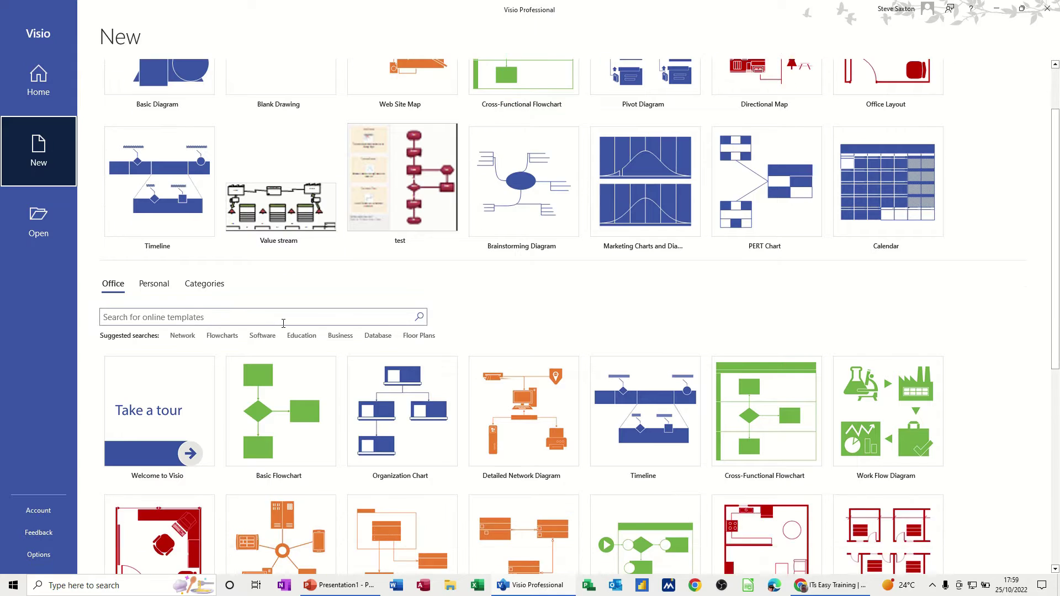
{"action": "left_click", "coordinate": [214, 231]}
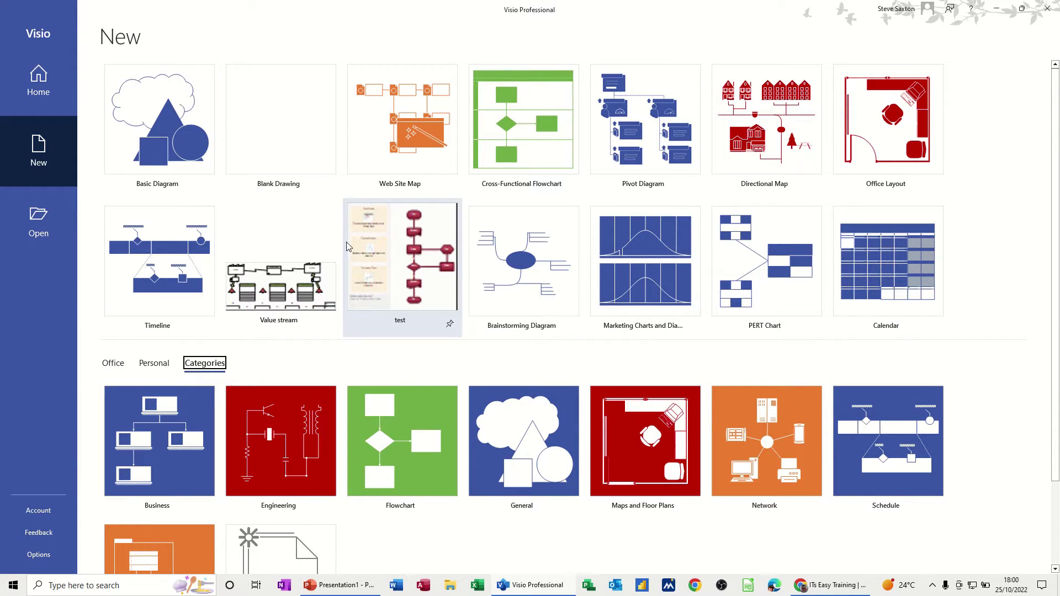
{"action": "scroll", "coordinate": [344, 252], "scroll_direction": "down", "scroll_amount": 2}
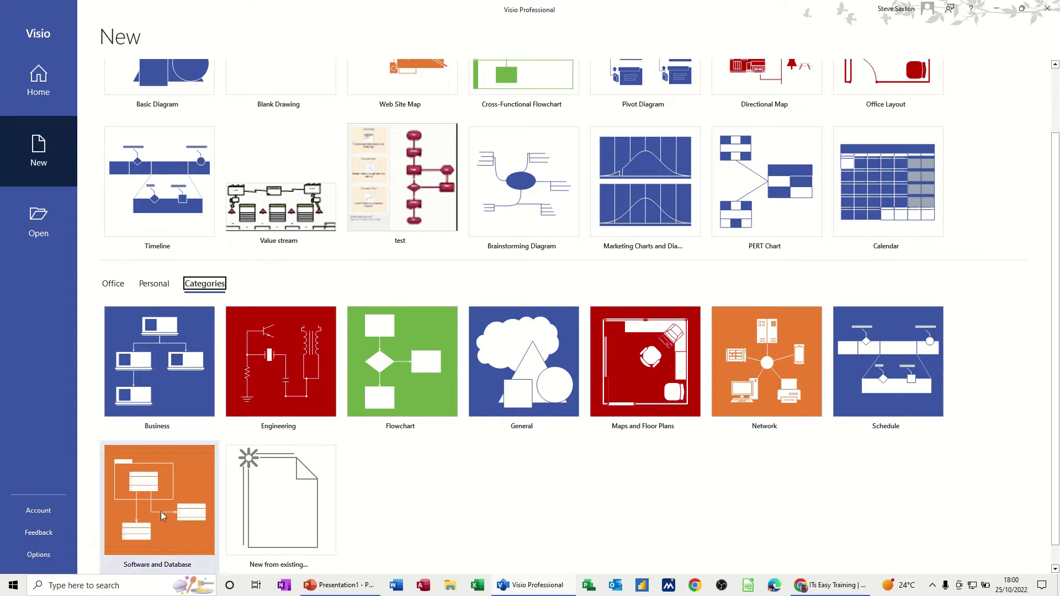
{"action": "left_click", "coordinate": [175, 521]}
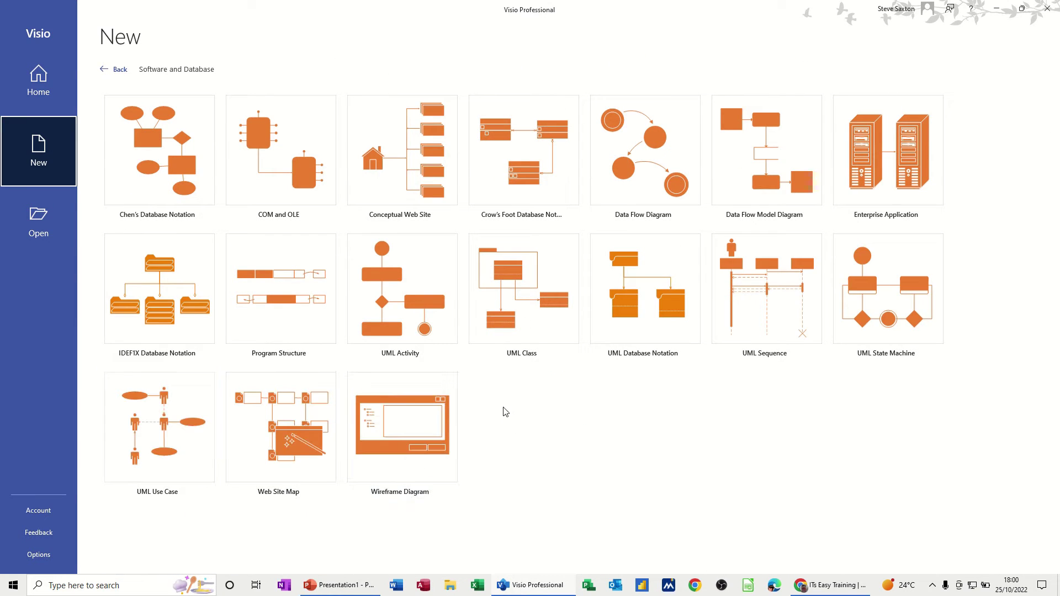
{"action": "left_click", "coordinate": [287, 439]}
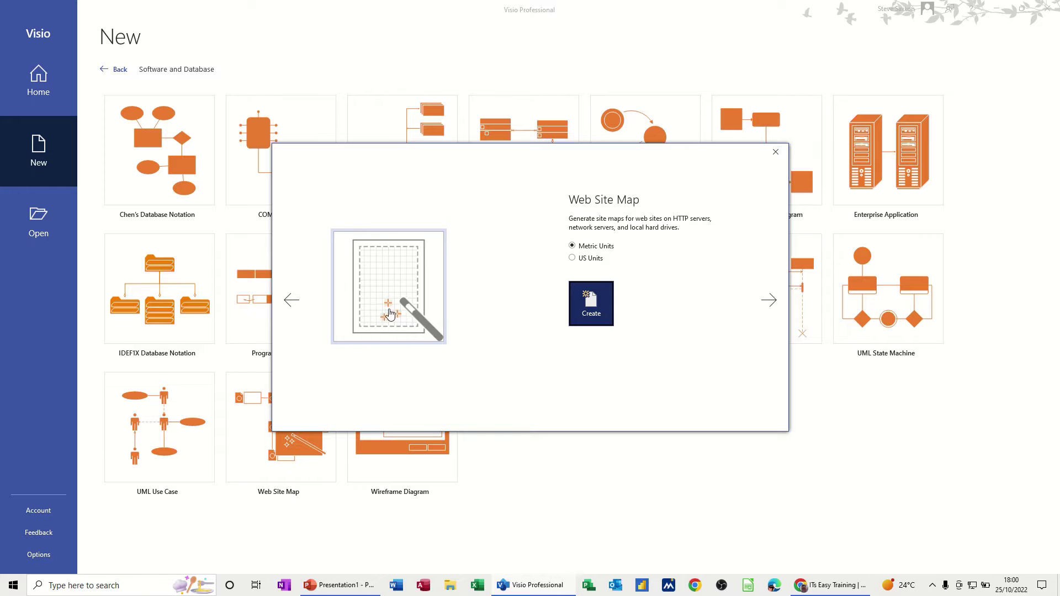
{"action": "left_click", "coordinate": [604, 312]}
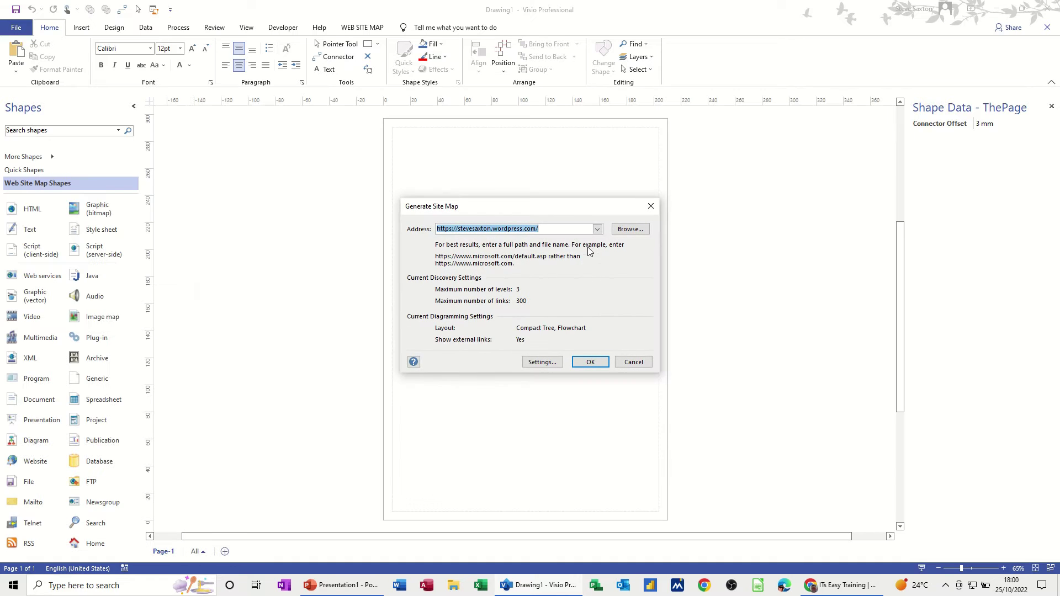
Check the recent site addresses, then open Web Site Map Settings showing 3 levels and 300 links
{"action": "left_click", "coordinate": [598, 229]}
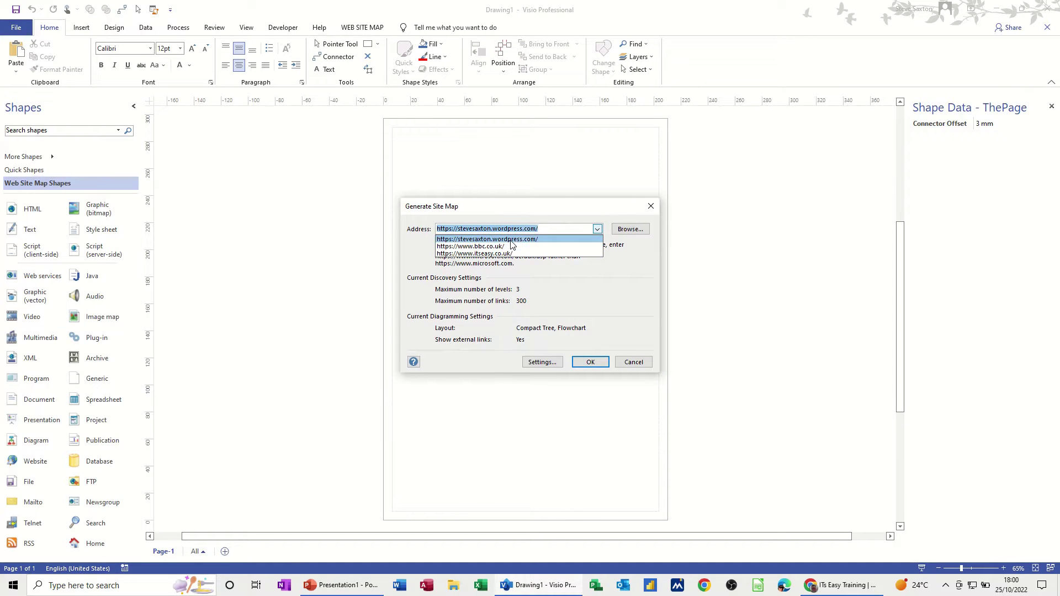
{"action": "left_click", "coordinate": [606, 281]}
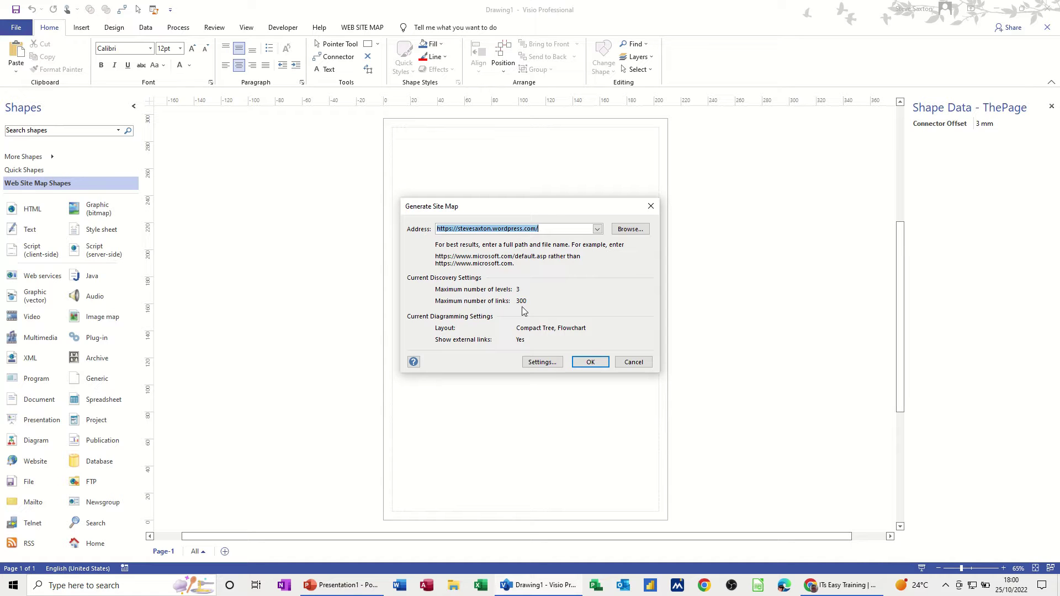
{"action": "left_click", "coordinate": [541, 362]}
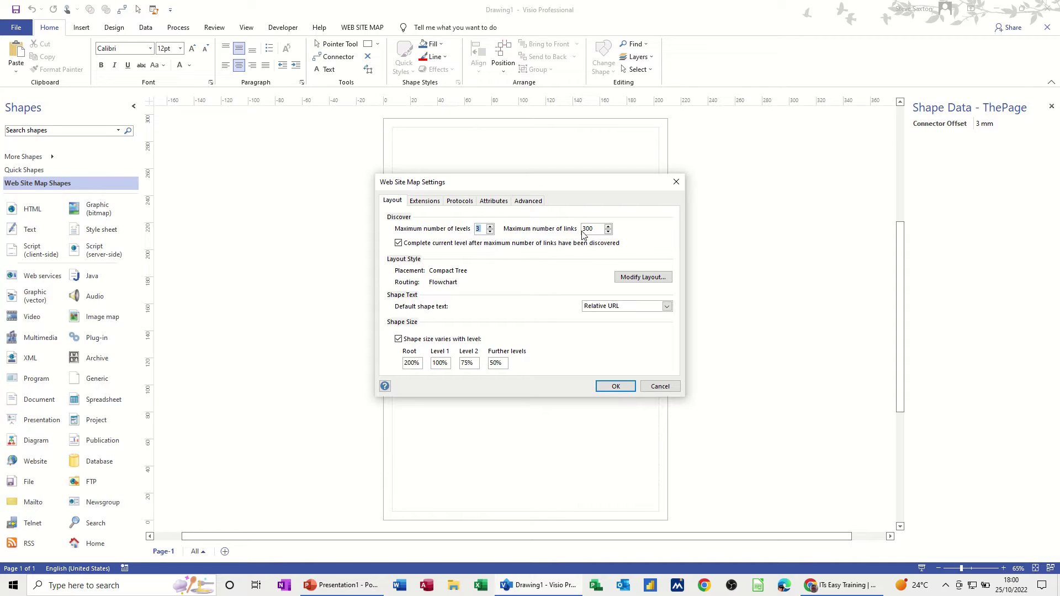
Review the Extensions, Protocols, Attributes and Advanced settings, then cancel without changing anything
{"action": "left_click", "coordinate": [426, 202]}
{"action": "left_click", "coordinate": [460, 202]}
{"action": "left_click", "coordinate": [493, 202]}
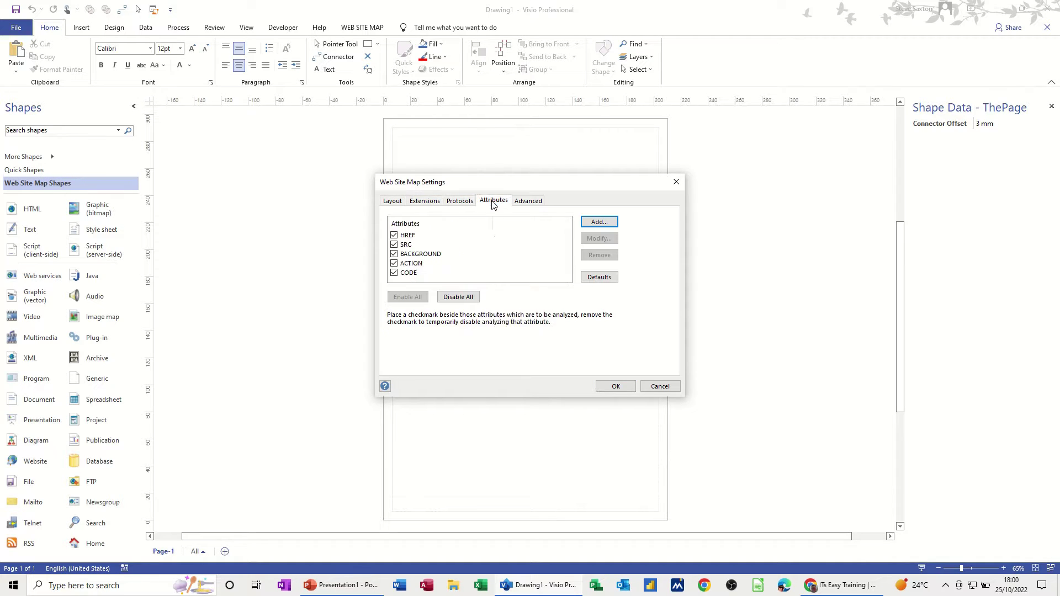
{"action": "left_click", "coordinate": [523, 202]}
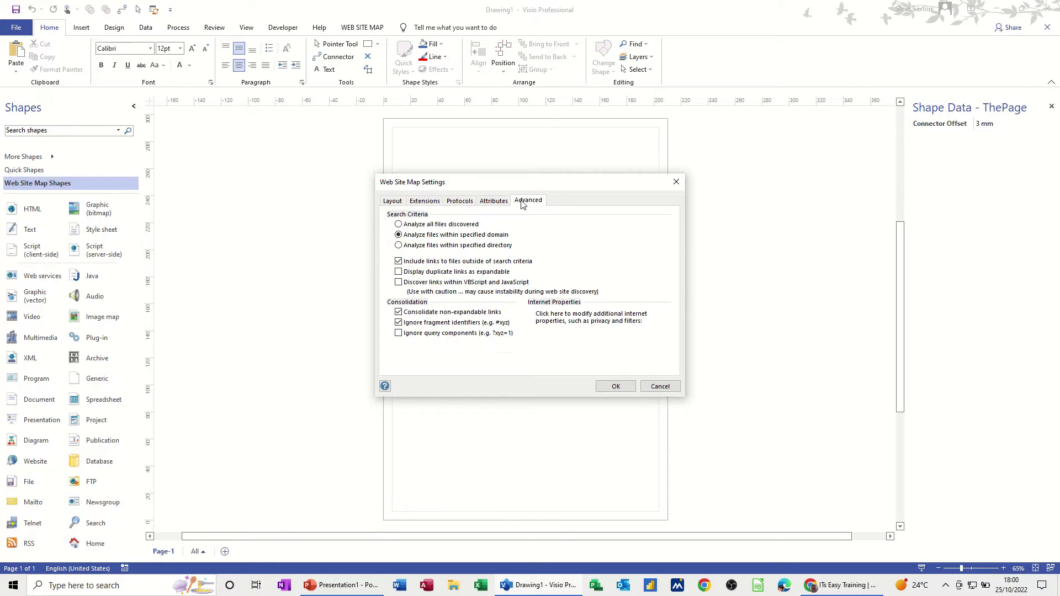
{"action": "left_click", "coordinate": [398, 203]}
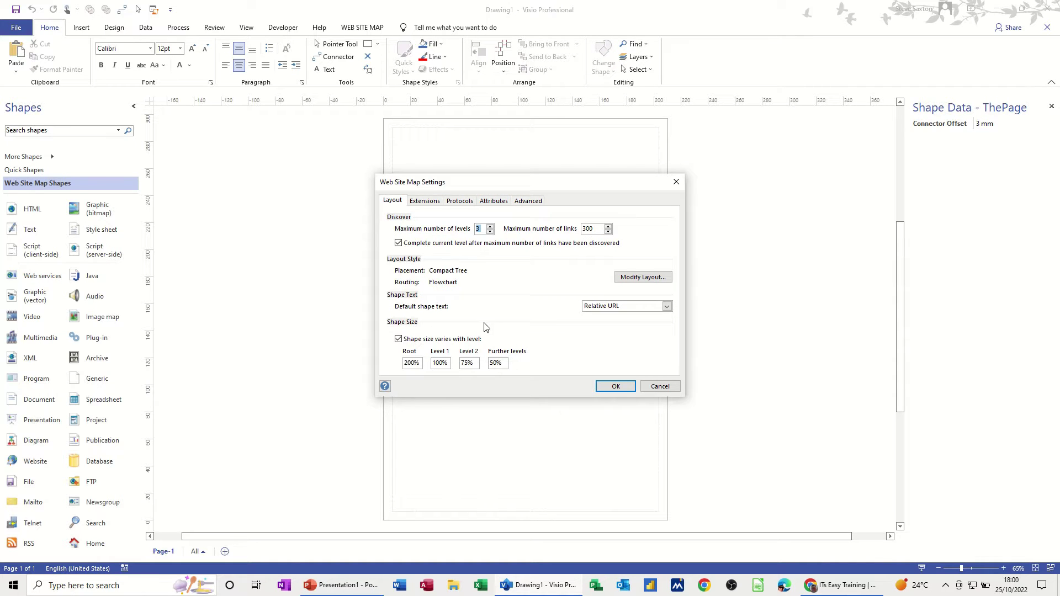
{"action": "left_click", "coordinate": [657, 388]}
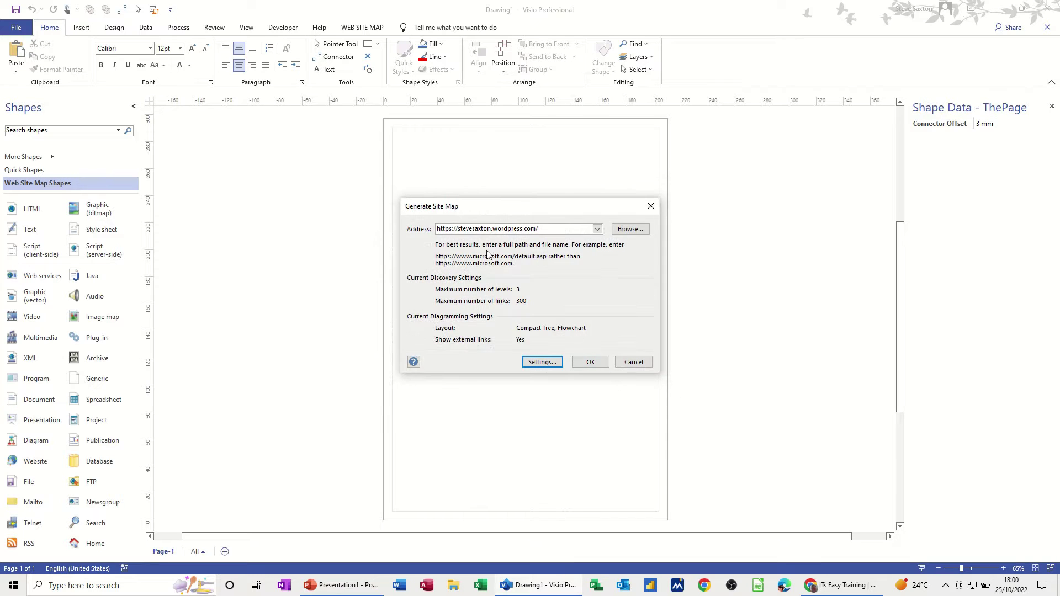
{"action": "left_click", "coordinate": [598, 230]}
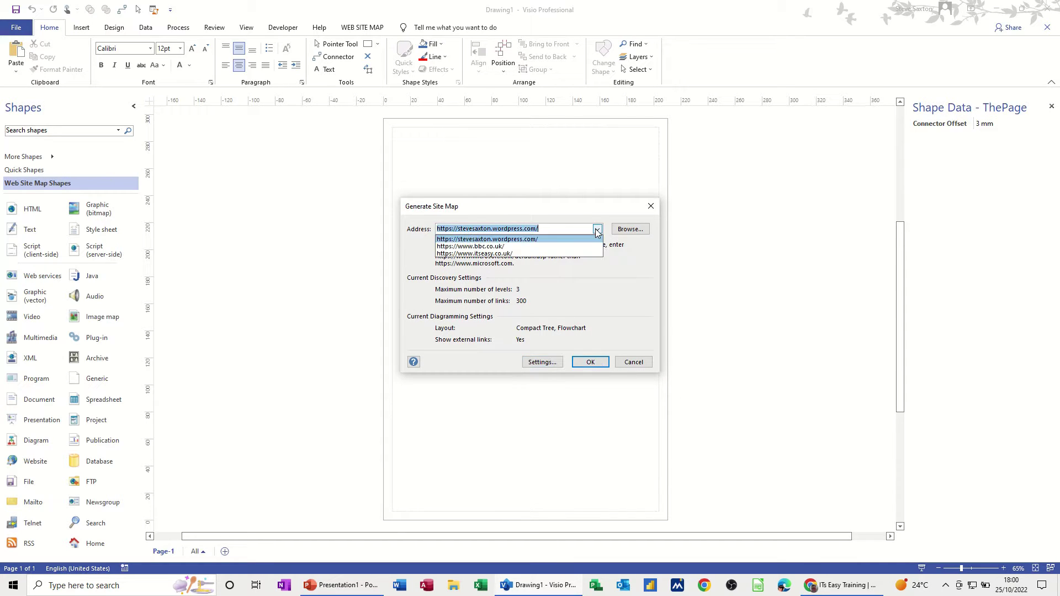
{"action": "left_click", "coordinate": [475, 253]}
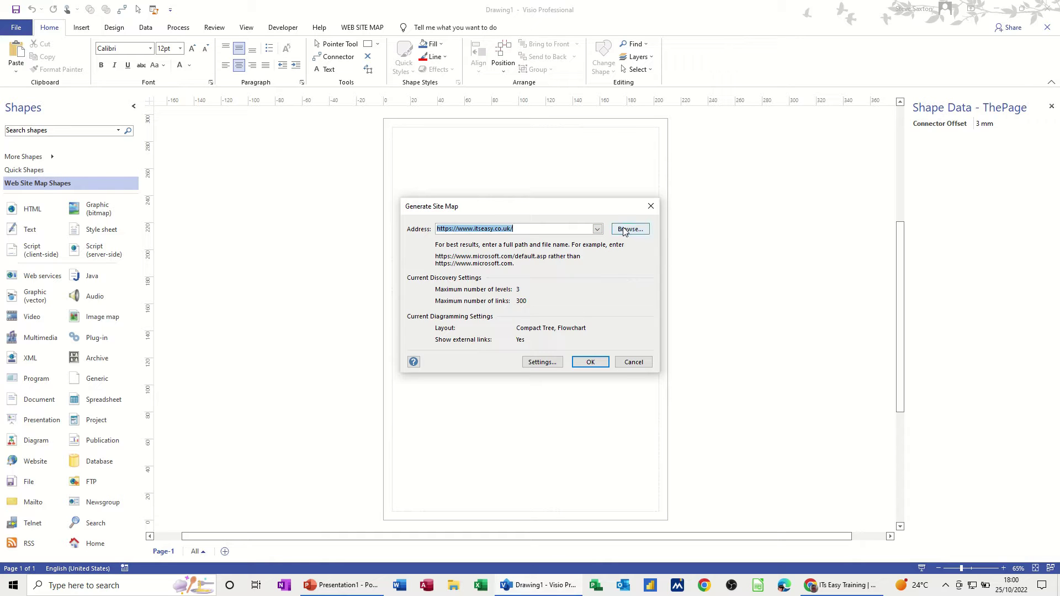
{"action": "left_click", "coordinate": [591, 364]}
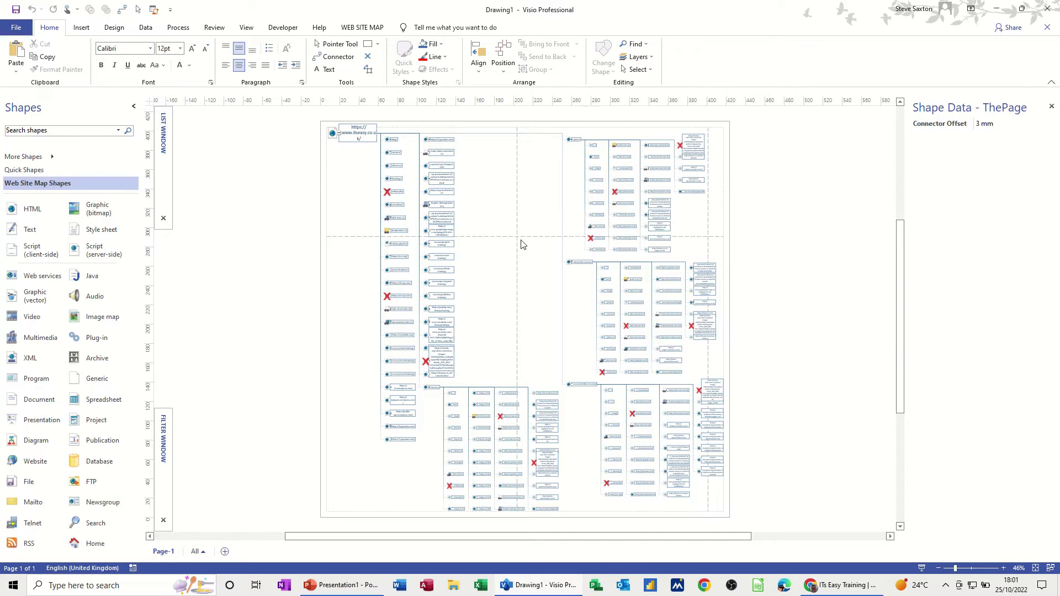
Read a red-crossed page's 403 Forbidden error, then inspect a script page showing error 405
{"action": "mouse_move", "coordinate": [389, 196]}
{"action": "mouse_move", "coordinate": [378, 305]}
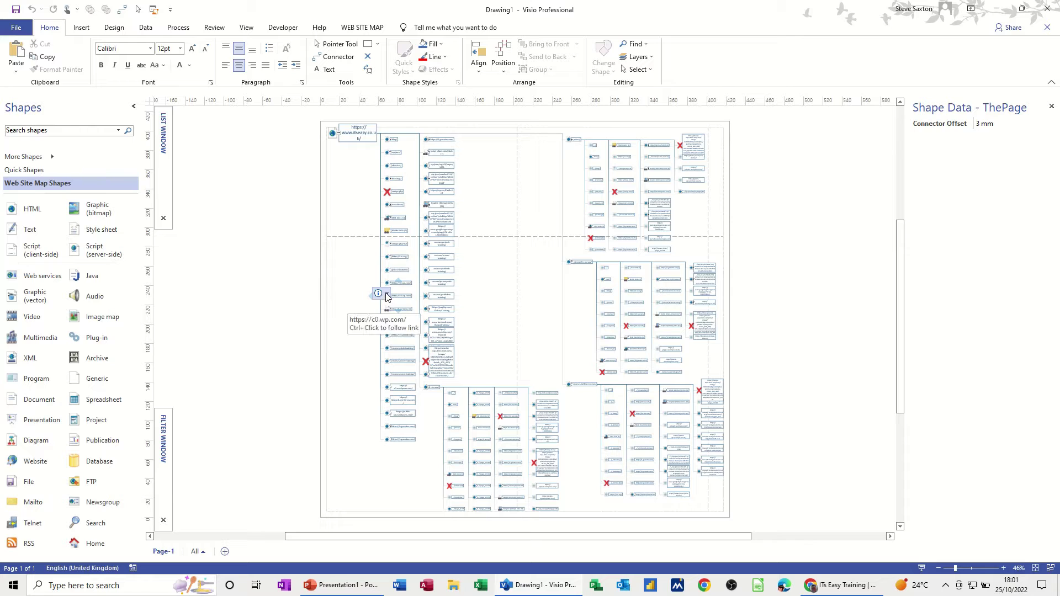
{"action": "left_click", "coordinate": [386, 294]}
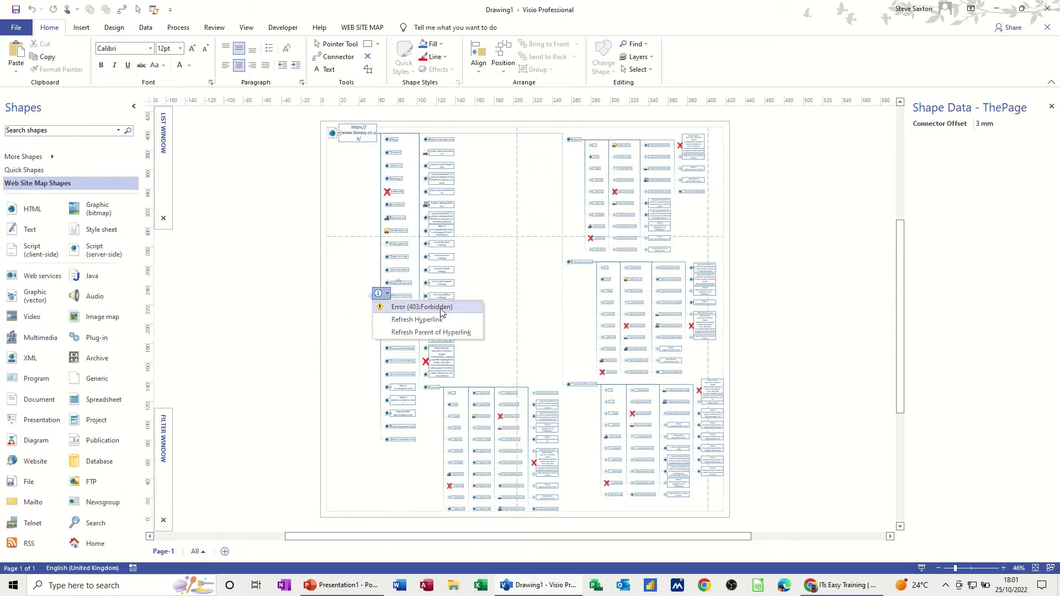
{"action": "left_click", "coordinate": [395, 194]}
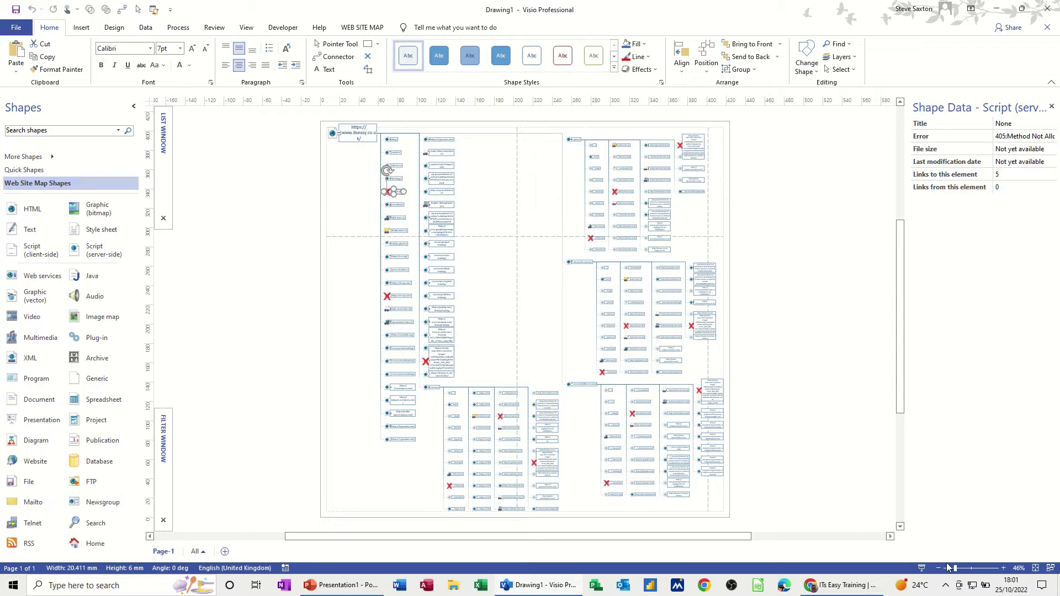
Confirm xmlrpc.php's 405 Method Not Allowed error, then generate links for courses/project-training
{"action": "left_click", "coordinate": [1003, 568]}
{"action": "left_click", "coordinate": [1003, 568]}
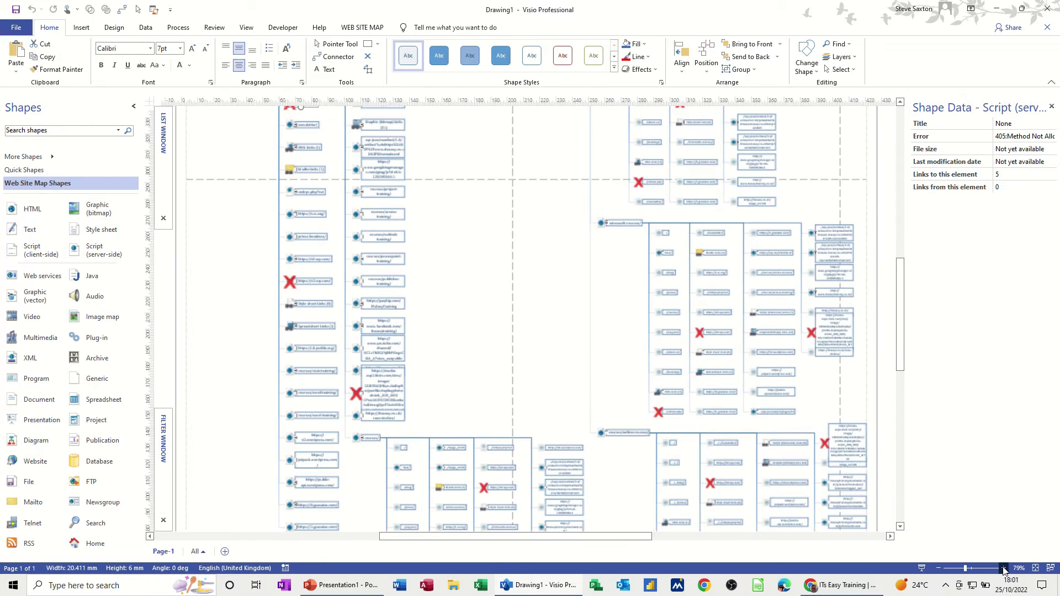
{"action": "left_click", "coordinate": [1003, 568]}
{"action": "scroll", "coordinate": [496, 342], "scroll_direction": "up", "scroll_amount": 2}
{"action": "scroll", "coordinate": [479, 332], "scroll_direction": "up", "scroll_amount": 1}
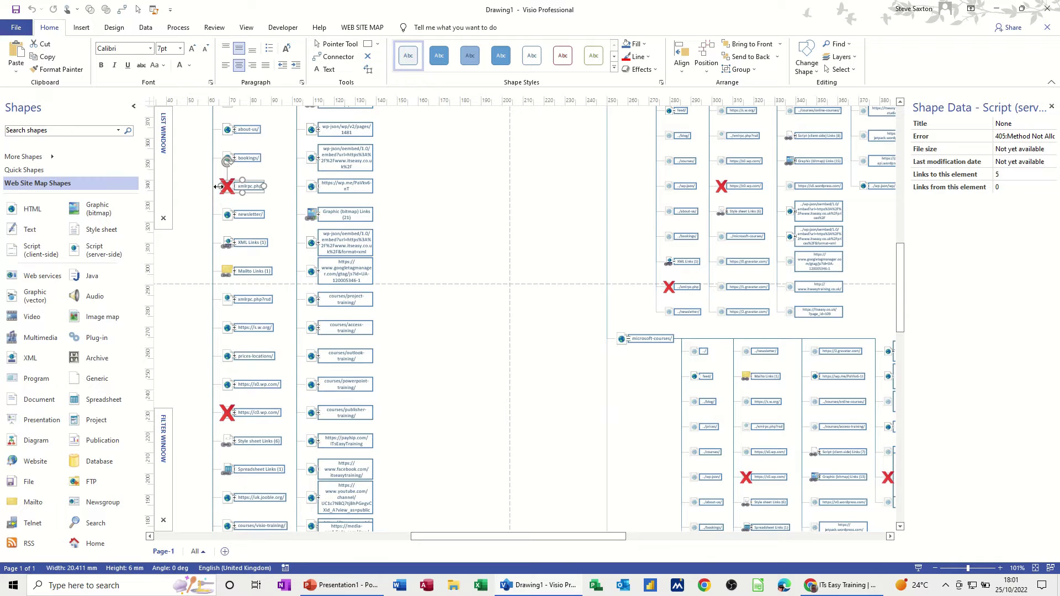
{"action": "left_click", "coordinate": [216, 189]}
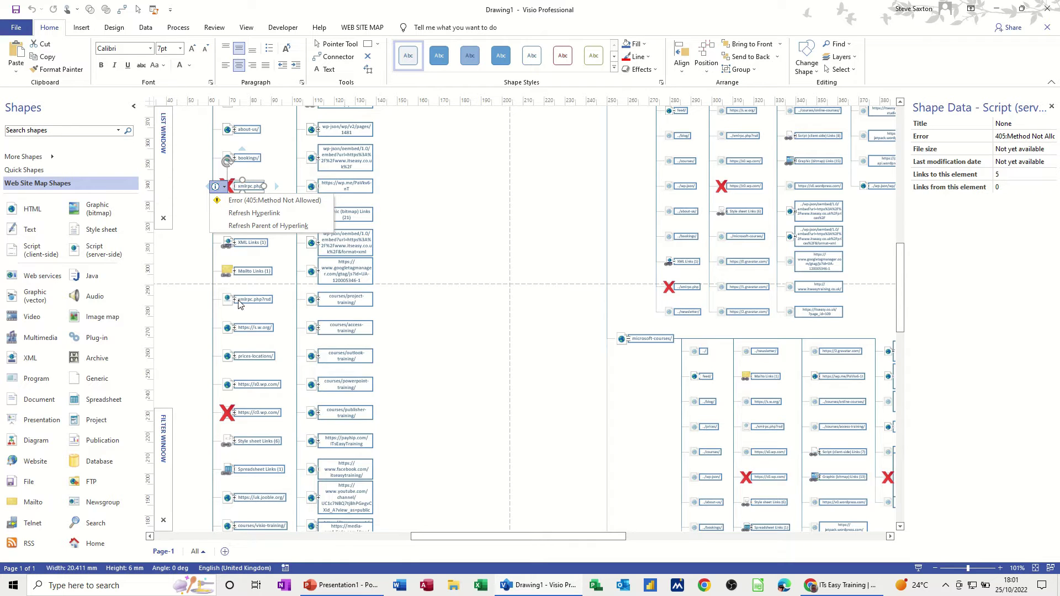
{"action": "key", "text": "Escape"}
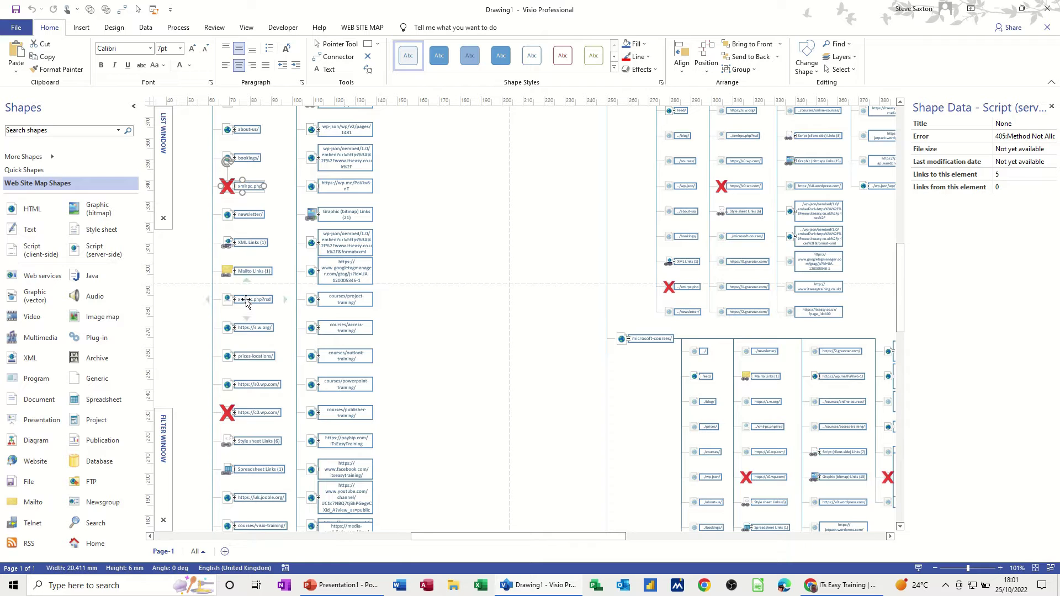
{"action": "key", "text": "Escape"}
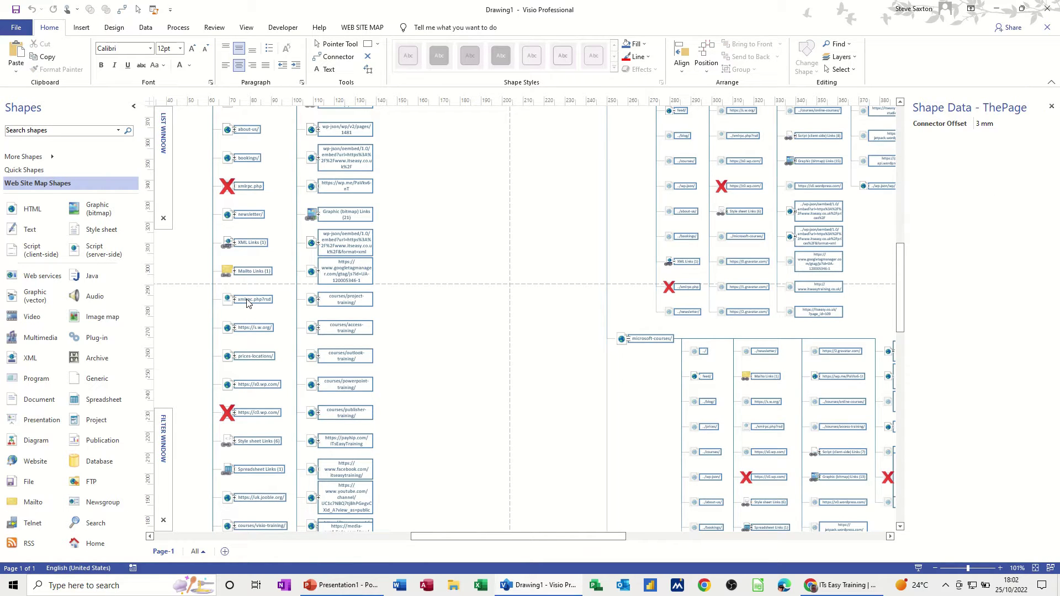
{"action": "left_click", "coordinate": [320, 301]}
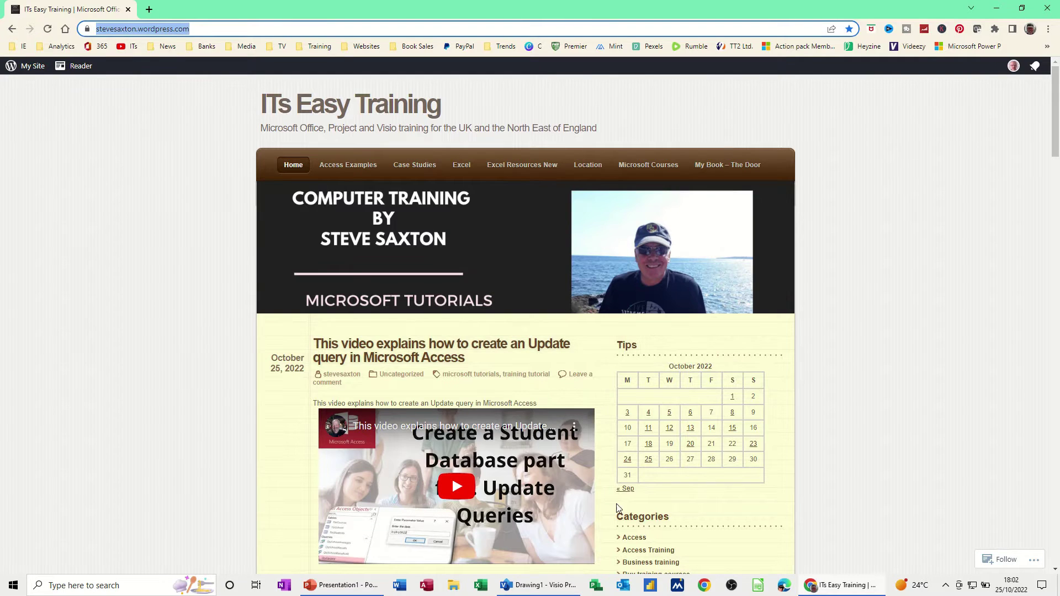
Switch from Chrome back to the Drawing1 site map in Visio
{"action": "left_click", "coordinate": [548, 588]}
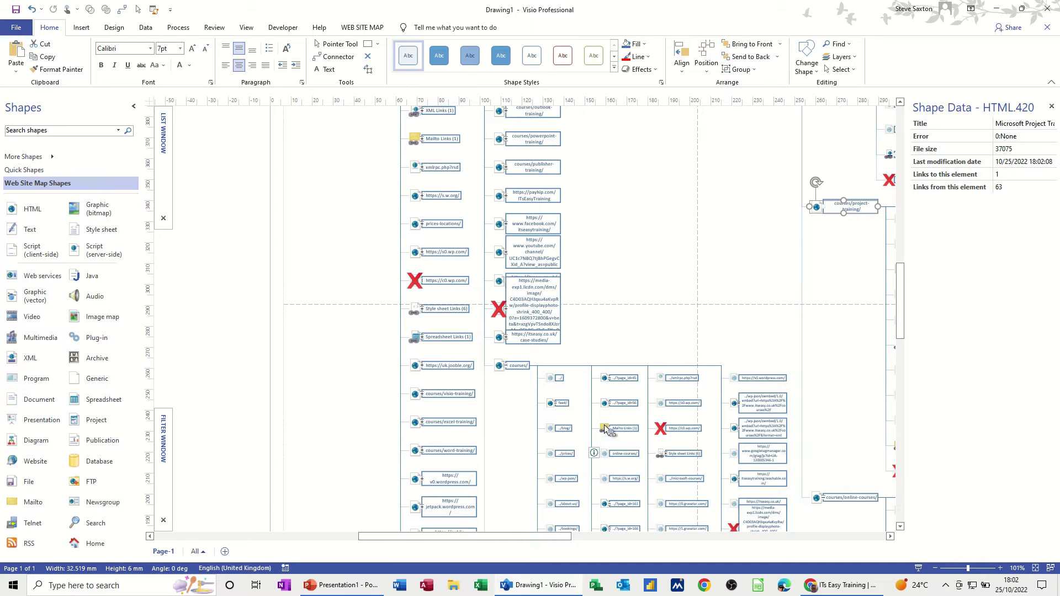
Zoom out to 41% so the full site map, including the expanded courses branch, fits
{"action": "left_click", "coordinate": [934, 569]}
{"action": "left_click", "coordinate": [934, 569]}
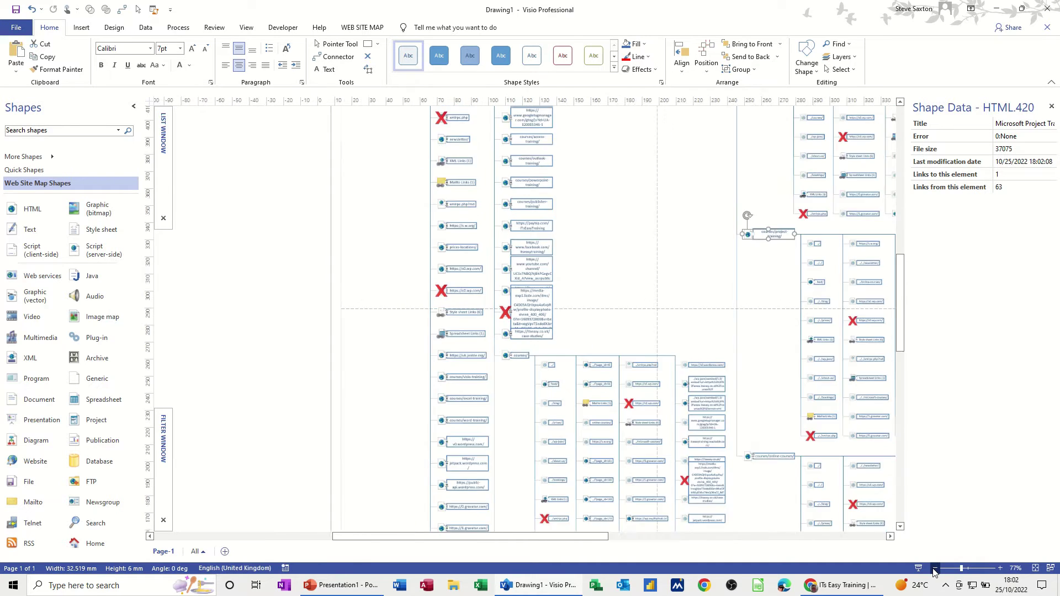
{"action": "left_click", "coordinate": [934, 568]}
{"action": "left_click", "coordinate": [935, 569]}
{"action": "left_click", "coordinate": [935, 568]}
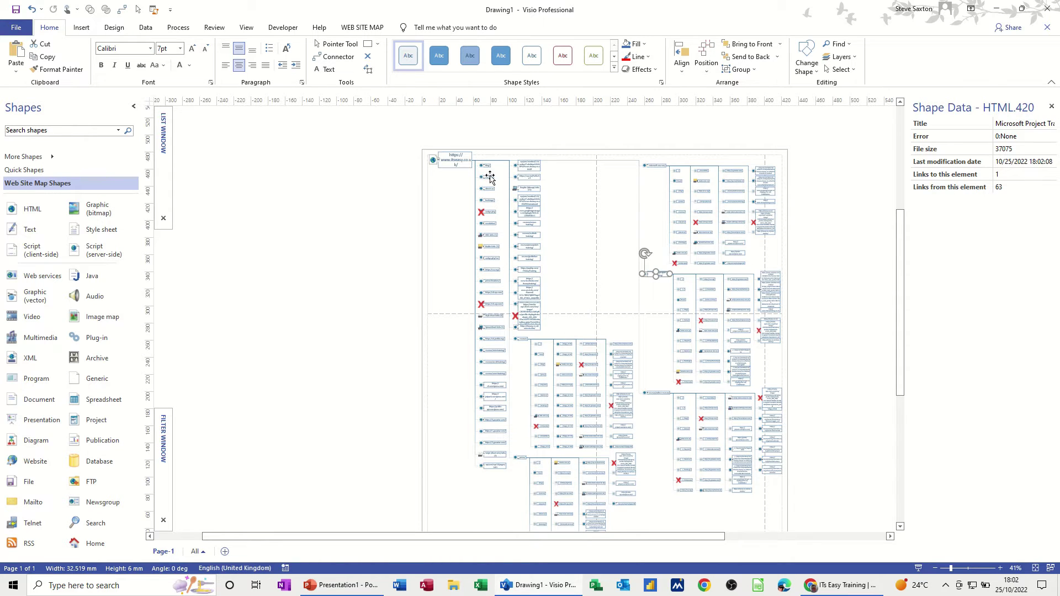
Start a second new Web Site Map drawing from the File menu templates
{"action": "left_click", "coordinate": [19, 29]}
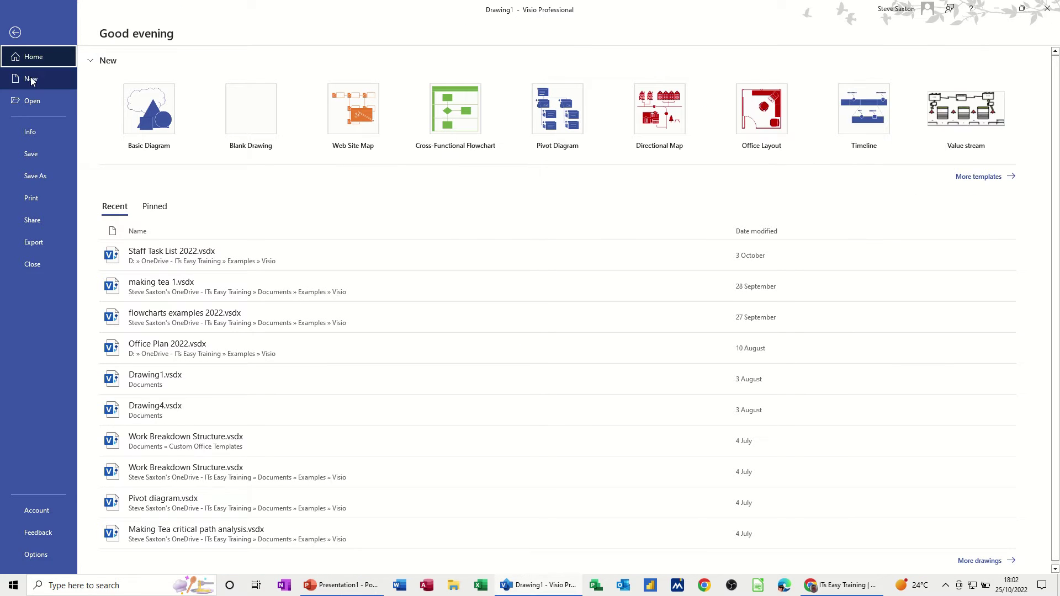
{"action": "left_click", "coordinate": [31, 77]}
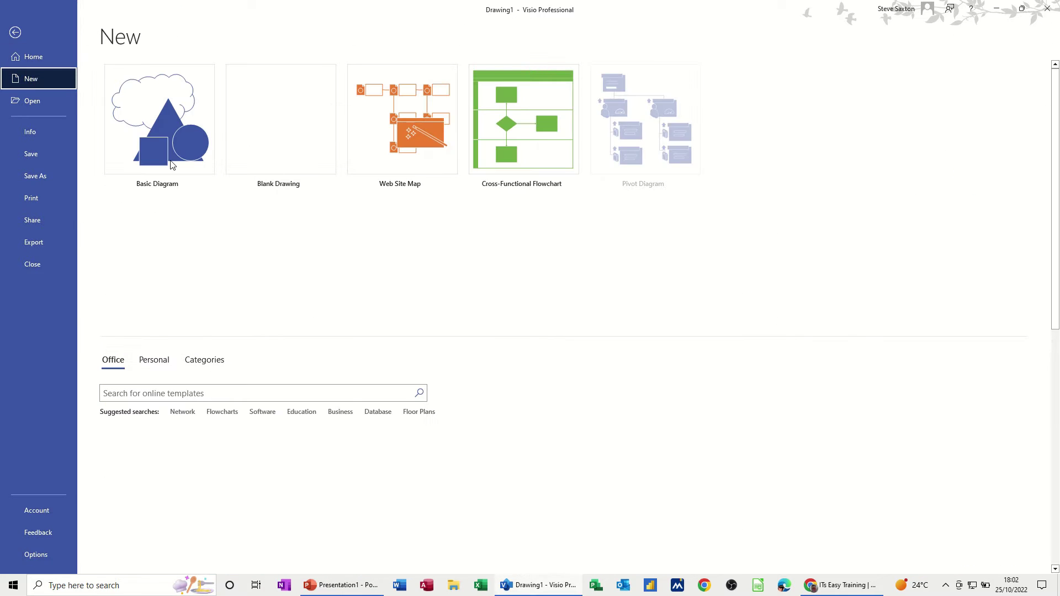
{"action": "left_click", "coordinate": [426, 123]}
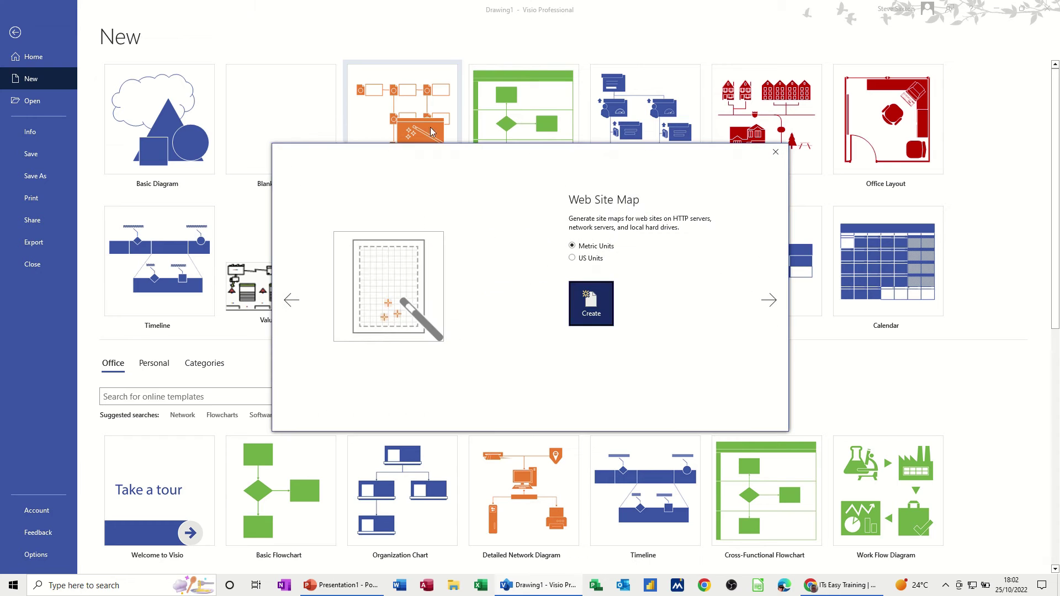
{"action": "left_click", "coordinate": [581, 304]}
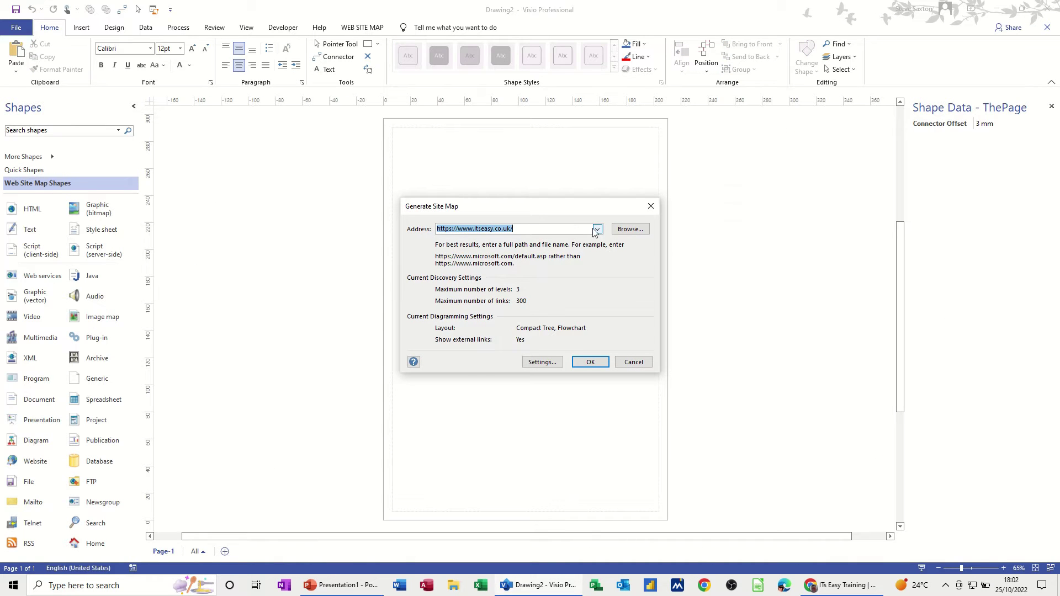
{"action": "left_click", "coordinate": [597, 230]}
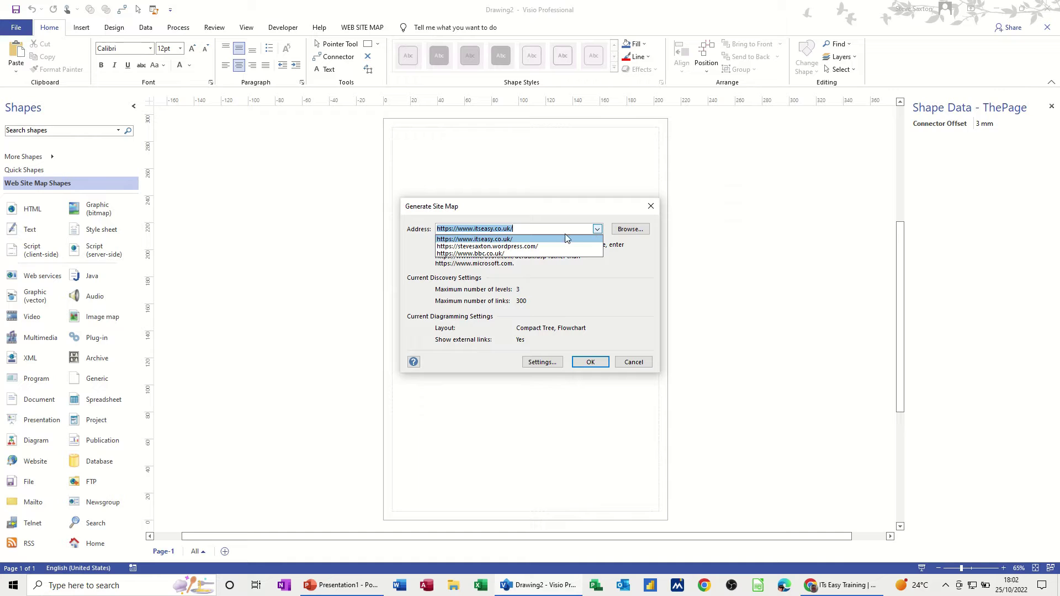
{"action": "left_click", "coordinate": [500, 254]}
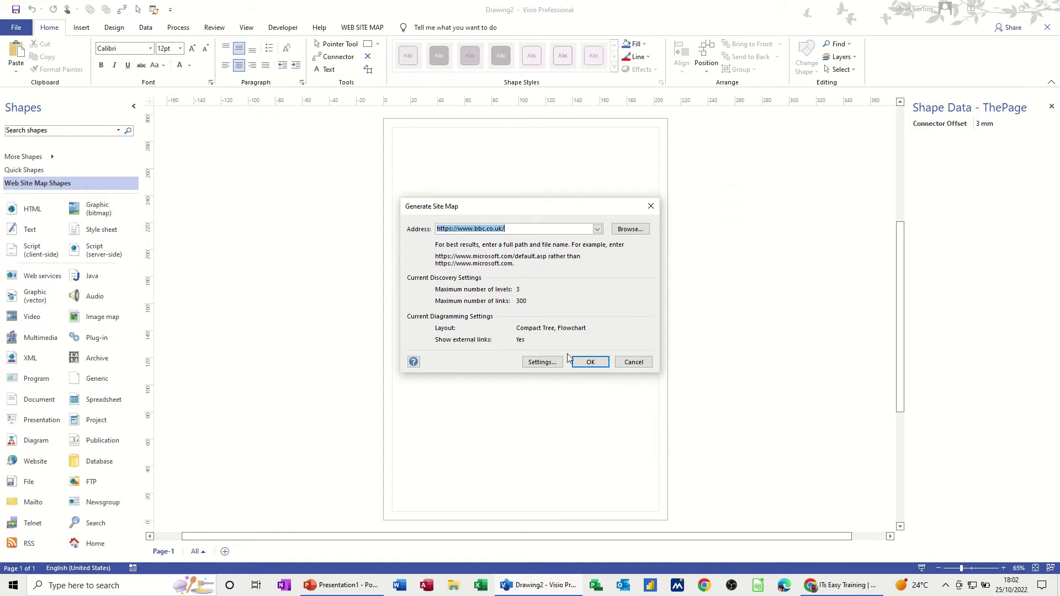
{"action": "left_click", "coordinate": [541, 362]}
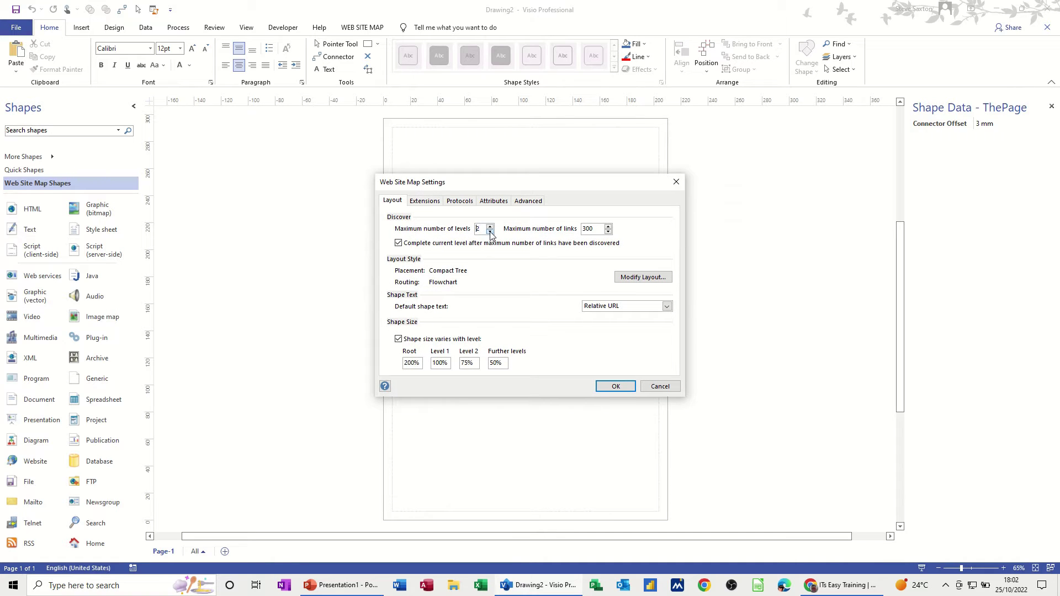
{"action": "left_click", "coordinate": [608, 232]}
{"action": "left_click", "coordinate": [608, 232]}
{"action": "type", "text": "2"}
{"action": "left_click", "coordinate": [614, 386]}
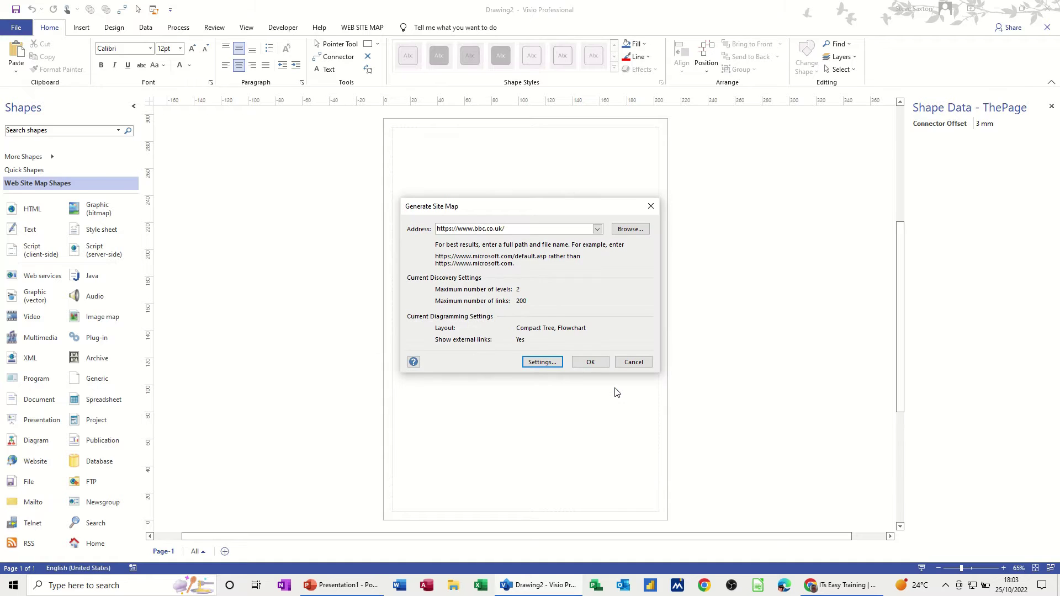
{"action": "left_click", "coordinate": [590, 362]}
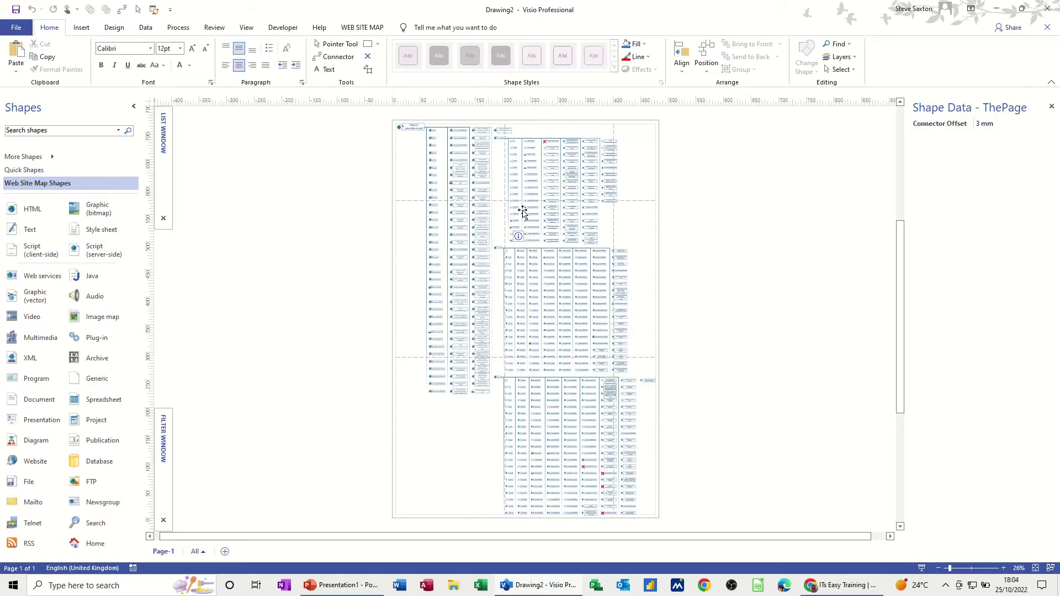
Check a BBC page's error status, then zoom to 69% and scroll to the map's top
{"action": "left_click", "coordinate": [539, 137]}
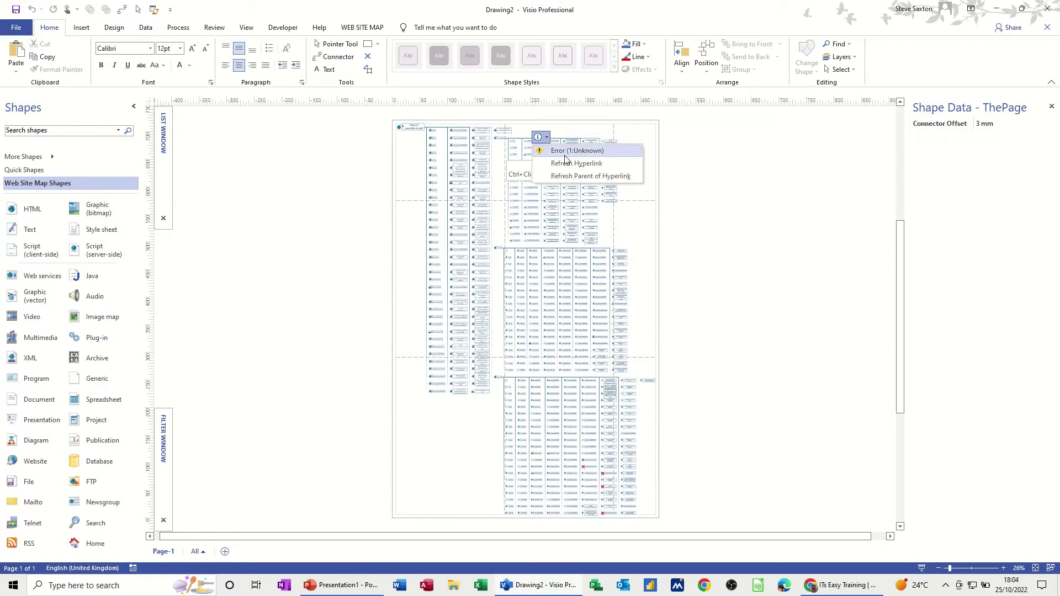
{"action": "left_click", "coordinate": [548, 139]}
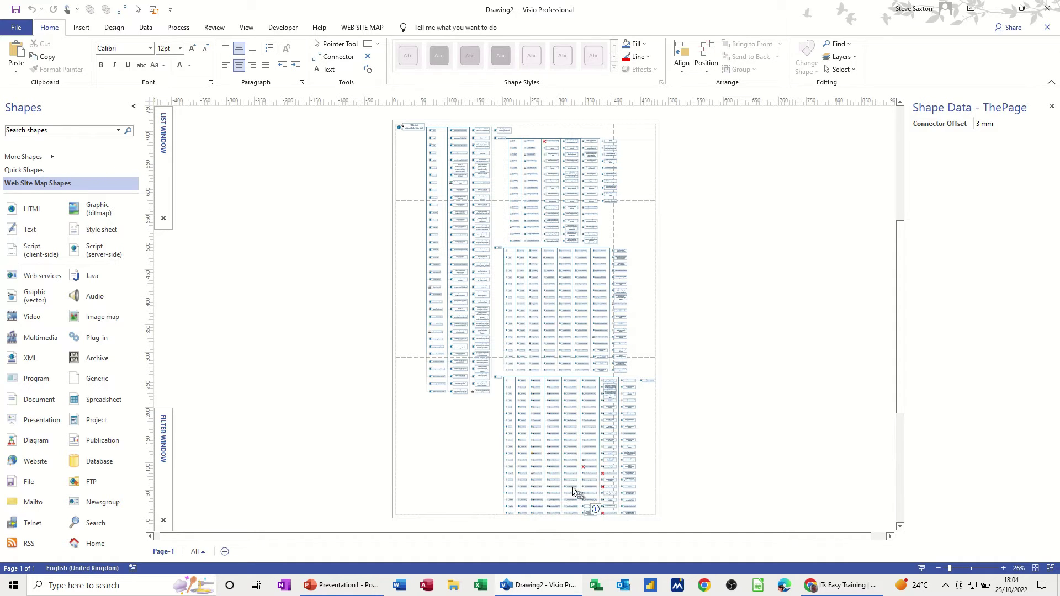
{"action": "left_click", "coordinate": [1002, 568]}
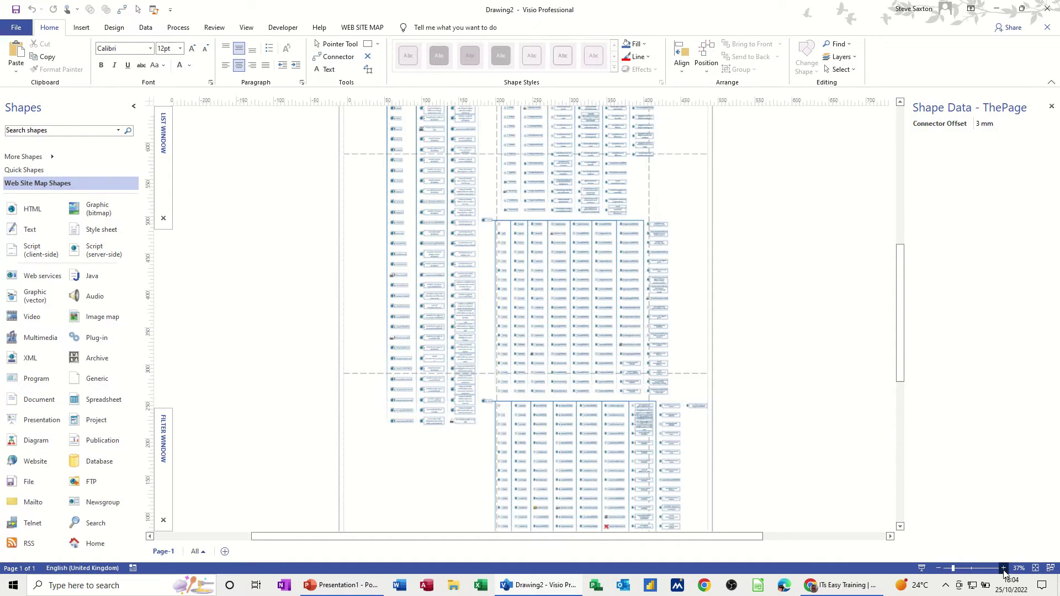
{"action": "left_click", "coordinate": [1003, 568]}
{"action": "left_click", "coordinate": [1003, 568]}
{"action": "scroll", "coordinate": [703, 313], "scroll_direction": "up", "scroll_amount": 3}
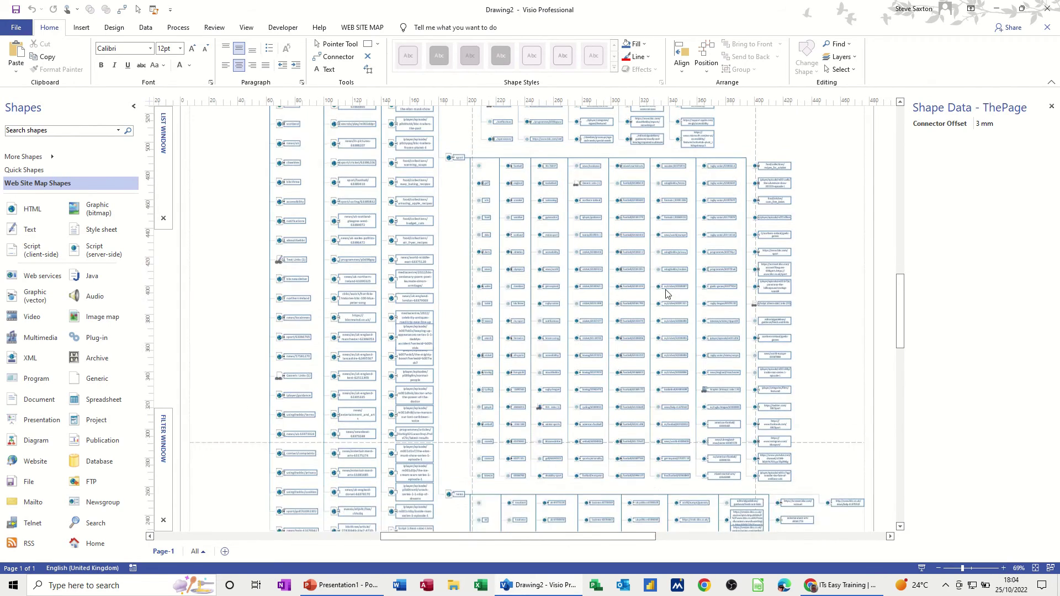
{"action": "scroll", "coordinate": [606, 298], "scroll_direction": "up", "scroll_amount": 3}
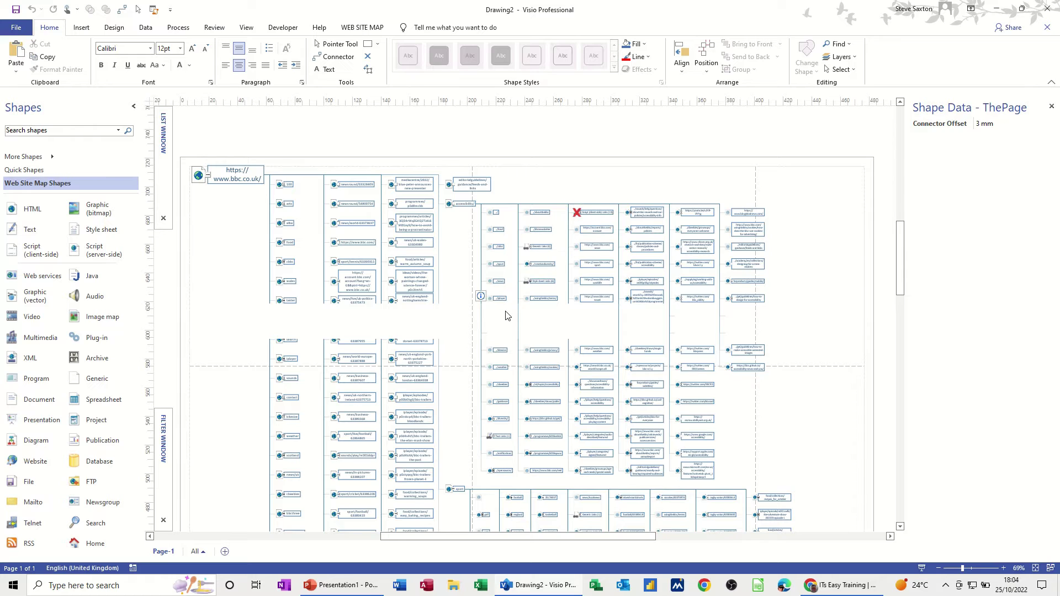
Expand the bloodlands trailer shape into its sub-pages, then preview the bbc-trailers page in Chrome
{"action": "left_click", "coordinate": [1002, 568]}
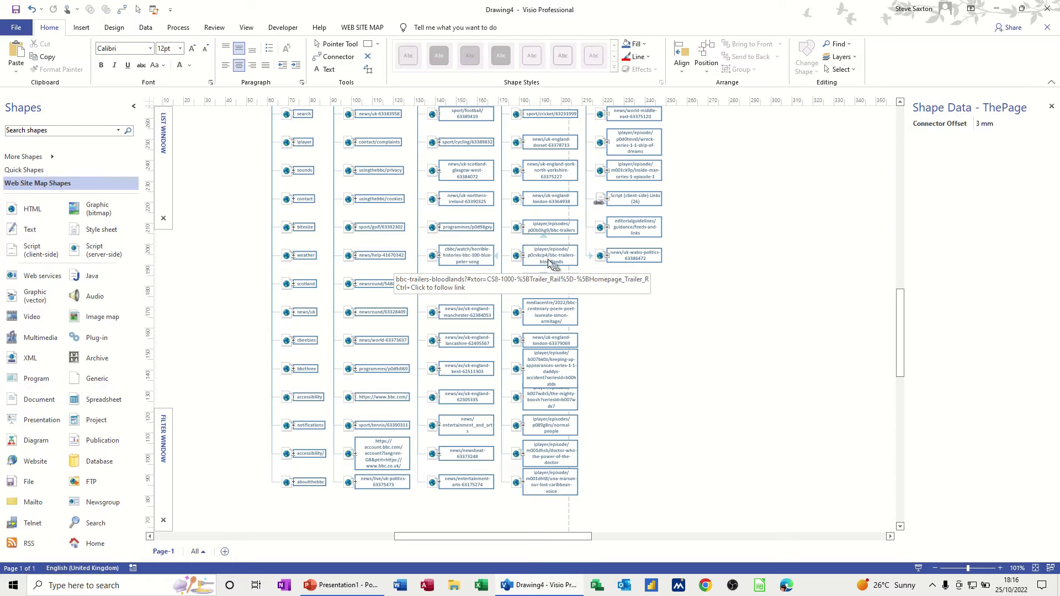
{"action": "left_click", "coordinate": [523, 256]}
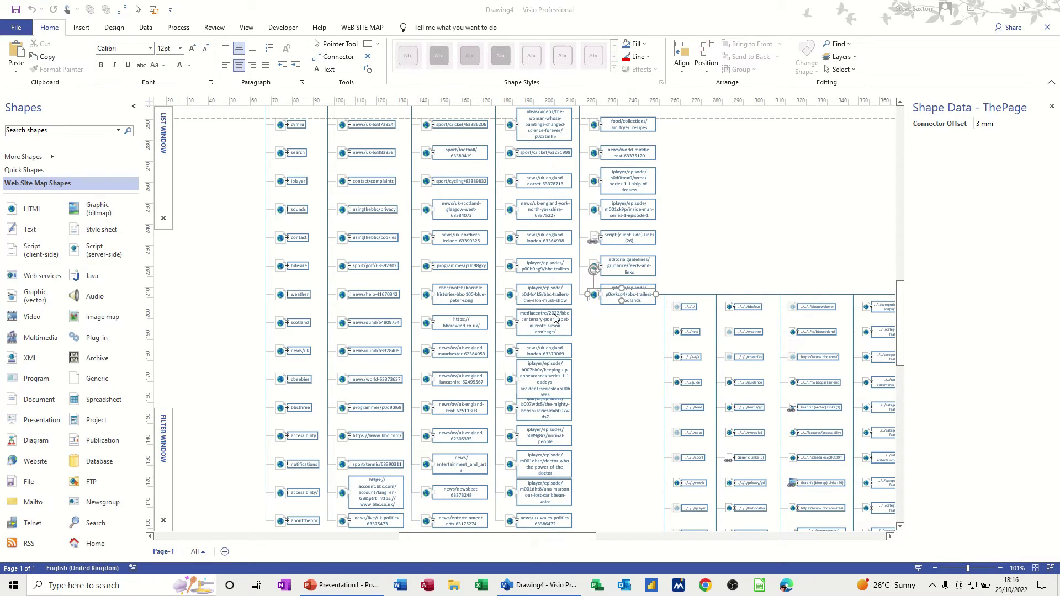
{"action": "left_click", "coordinate": [529, 270]}
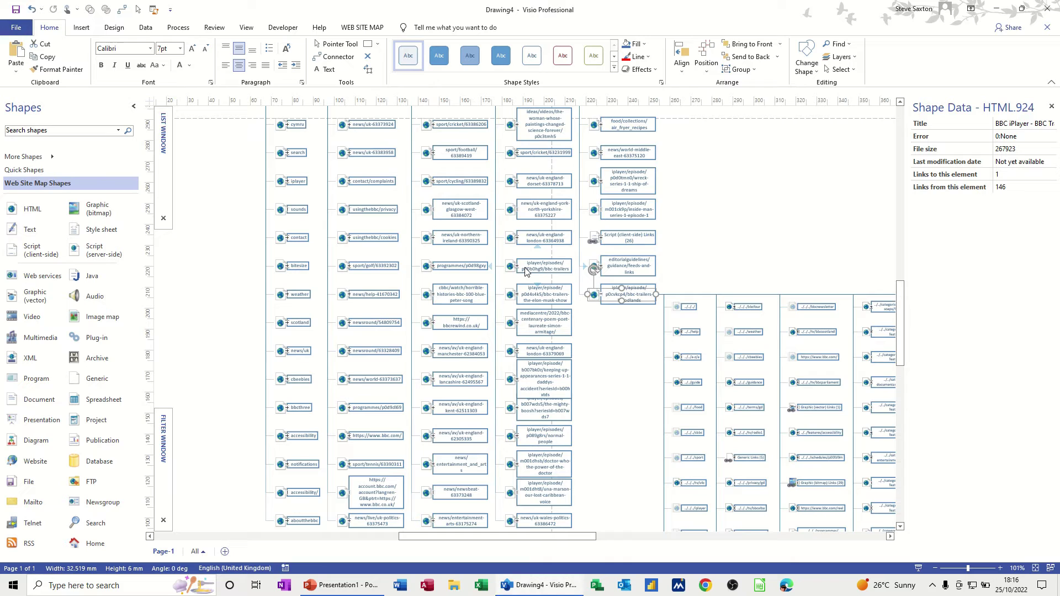
{"action": "left_click", "coordinate": [529, 270]}
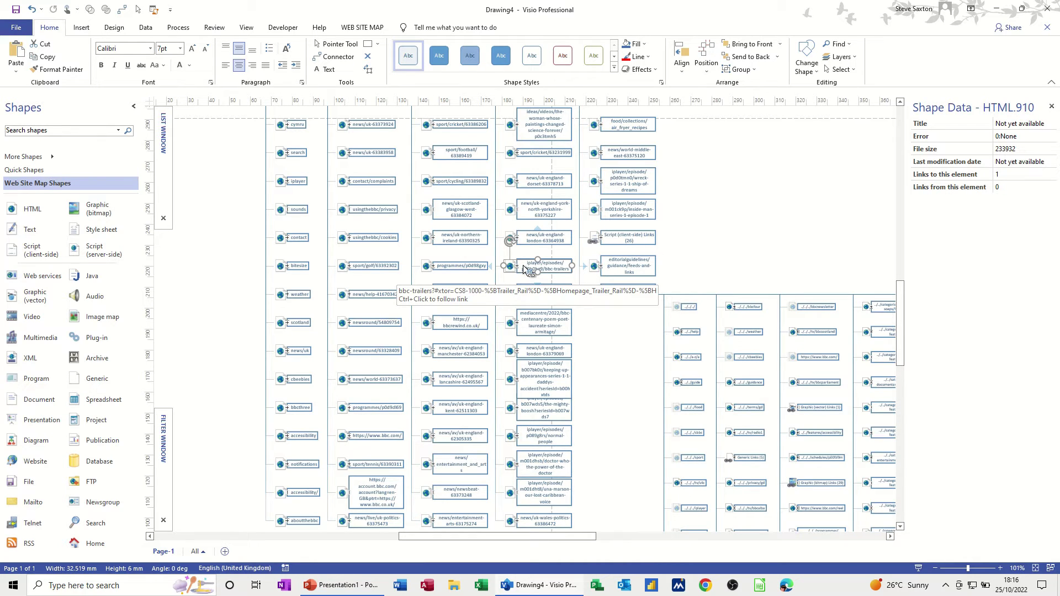
{"action": "left_click", "coordinate": [524, 267], "text": "ctrl"}
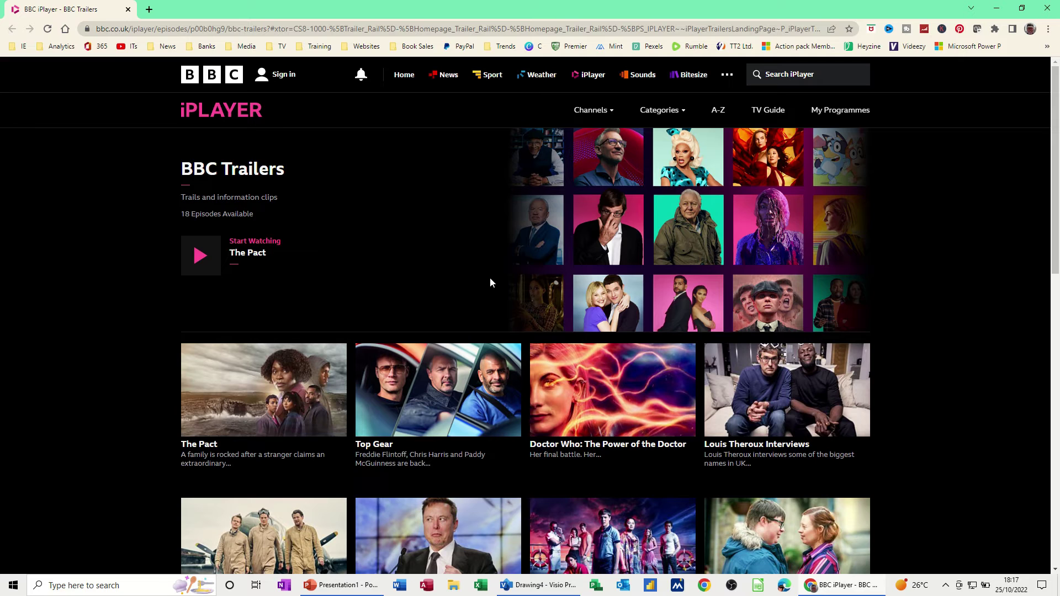
{"action": "left_click", "coordinate": [127, 9]}
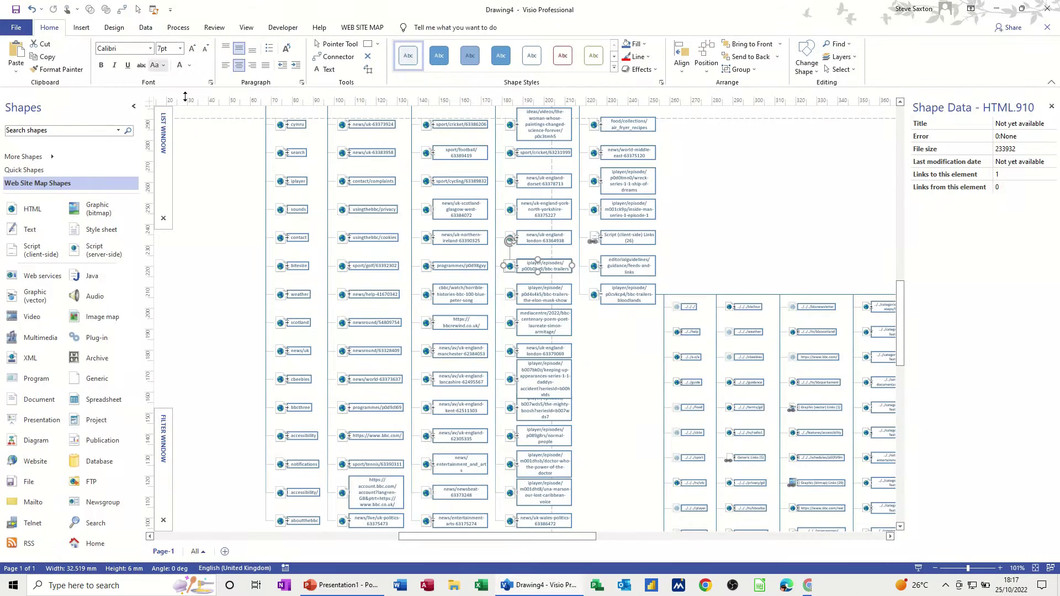
{"action": "left_click", "coordinate": [602, 269]}
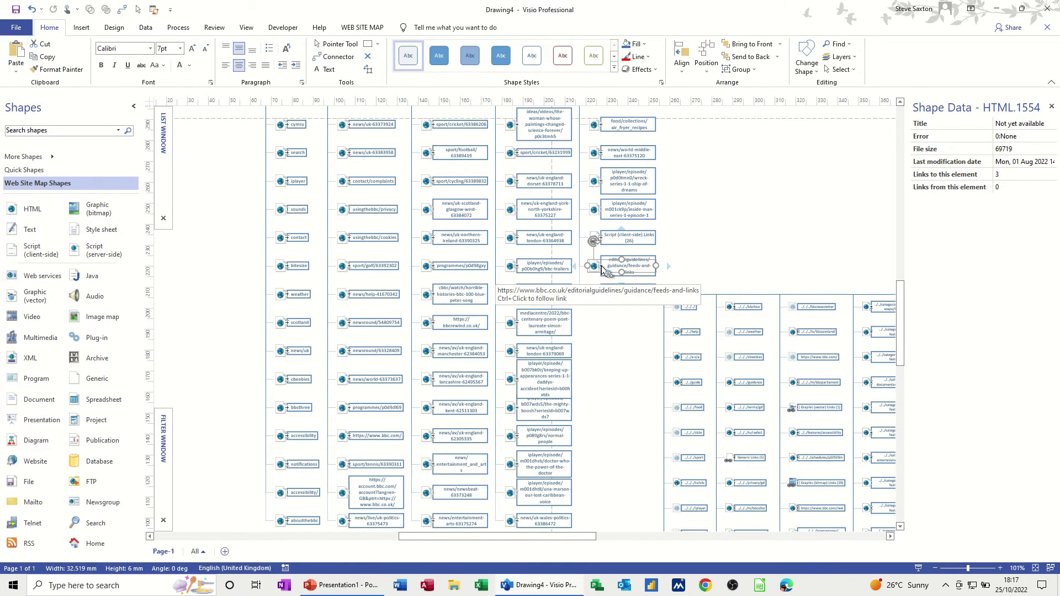
{"action": "double_click", "coordinate": [601, 267]}
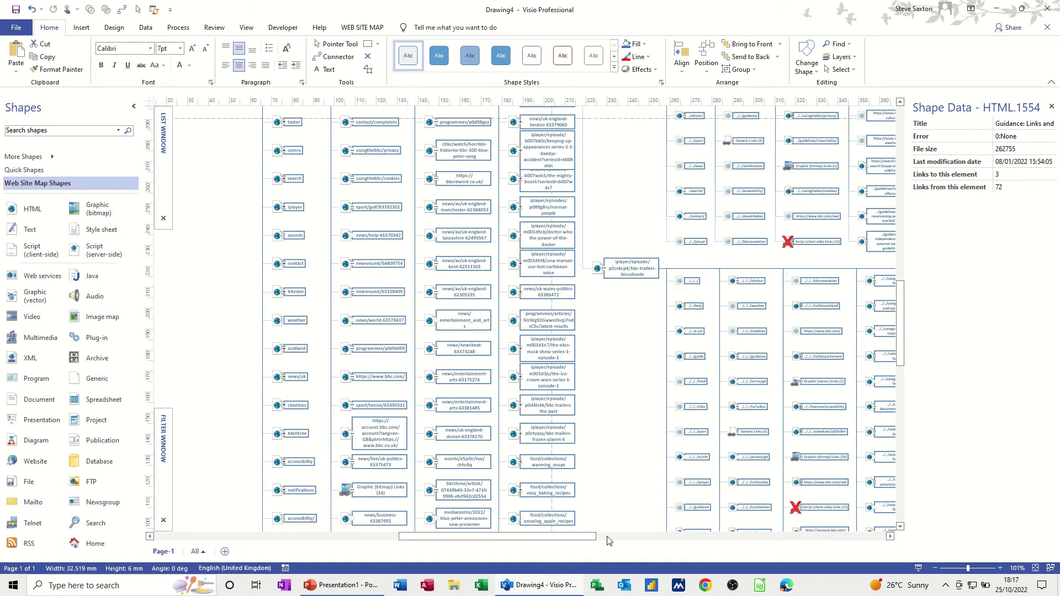
{"action": "left_click_drag", "start_coordinate": [578, 543], "coordinate": [630, 527]}
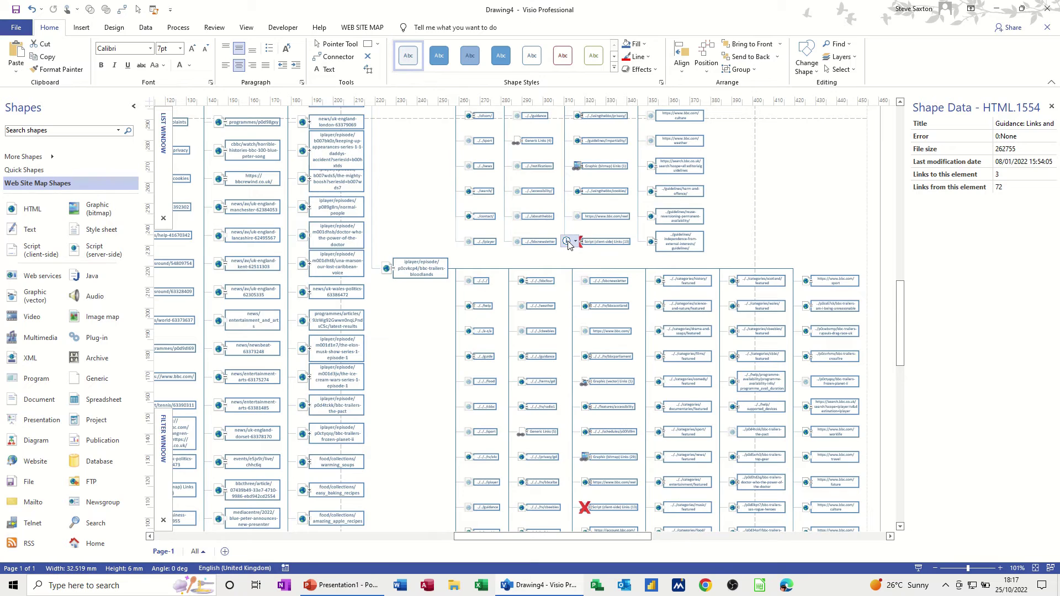
Check the red-crossed client-side Script link's error (1:Unknown), then return to the start page
{"action": "left_click", "coordinate": [569, 243]}
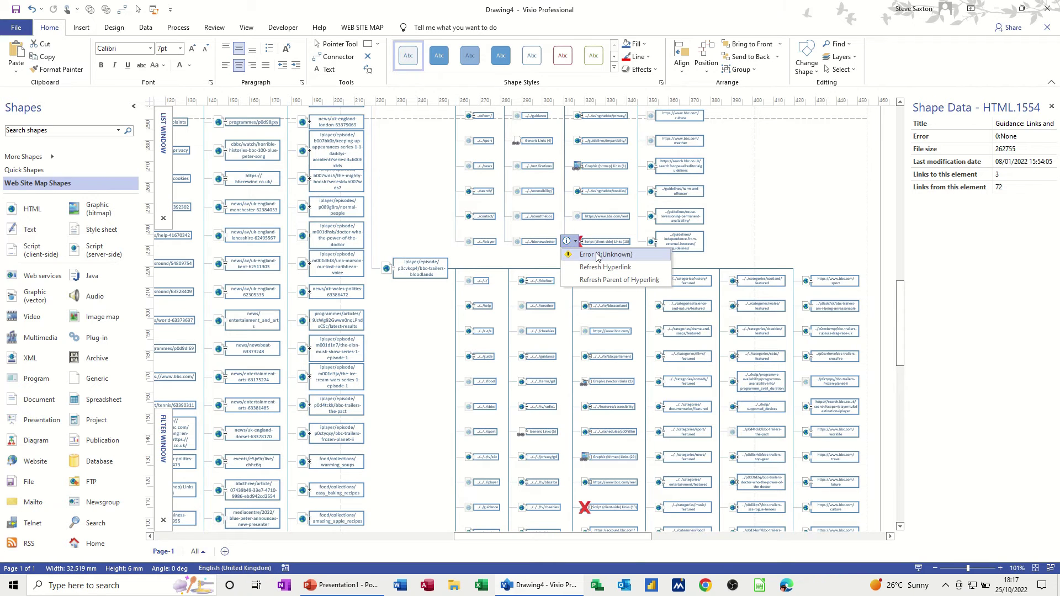
{"action": "left_click", "coordinate": [592, 245]}
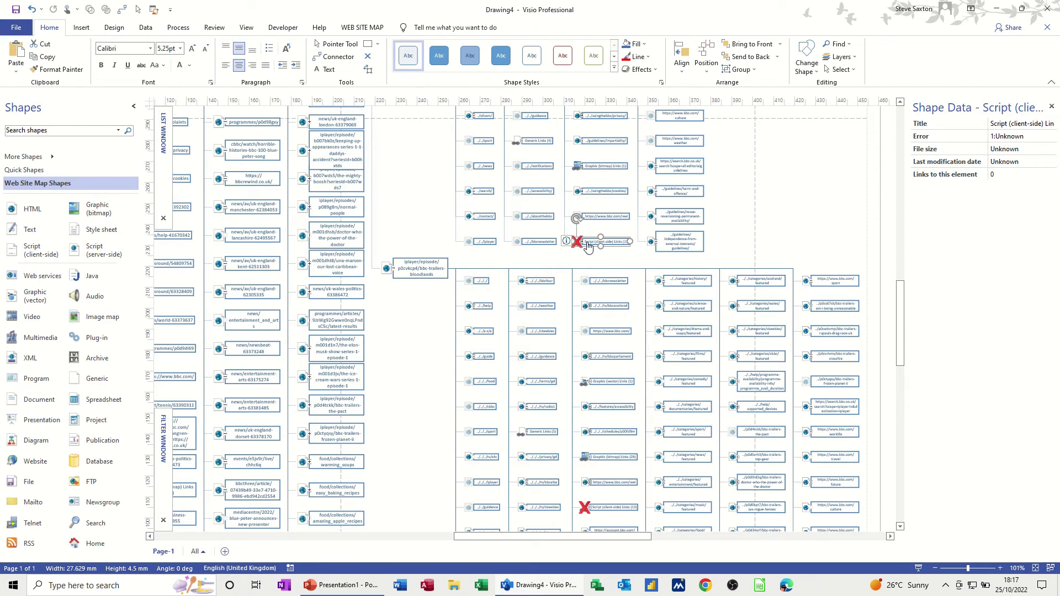
{"action": "key", "text": "Escape"}
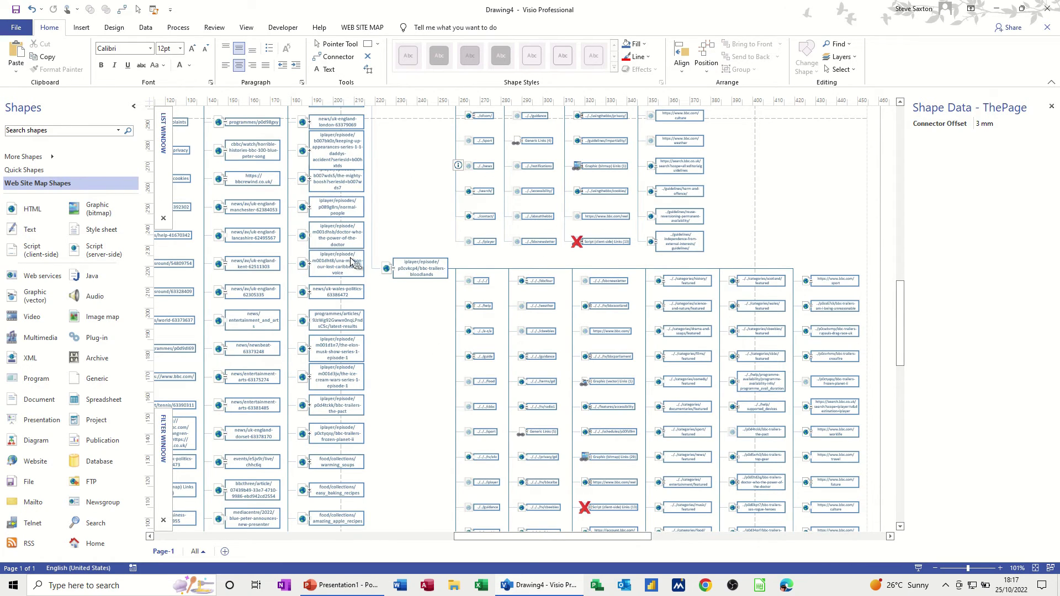
{"action": "left_click", "coordinate": [16, 31]}
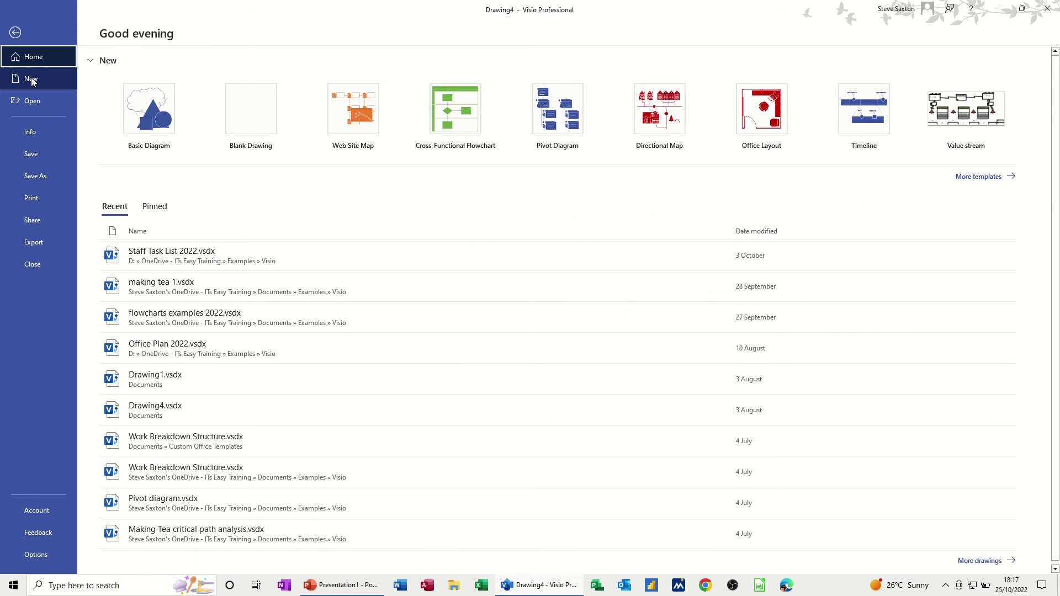
Create a new Web Site Map drawing in Metric Units
{"action": "left_click", "coordinate": [31, 79]}
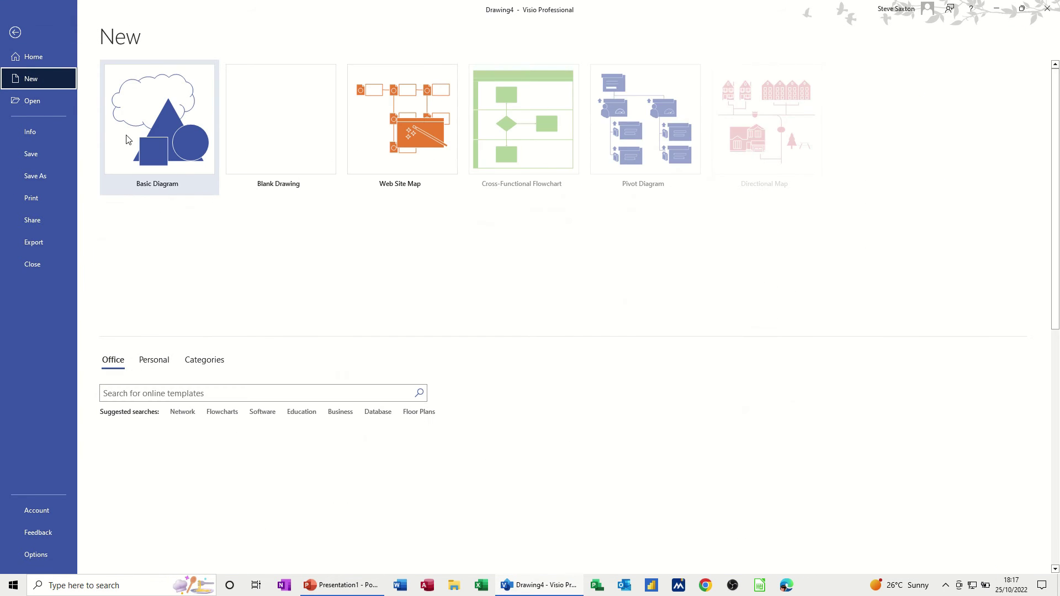
{"action": "left_click", "coordinate": [410, 142]}
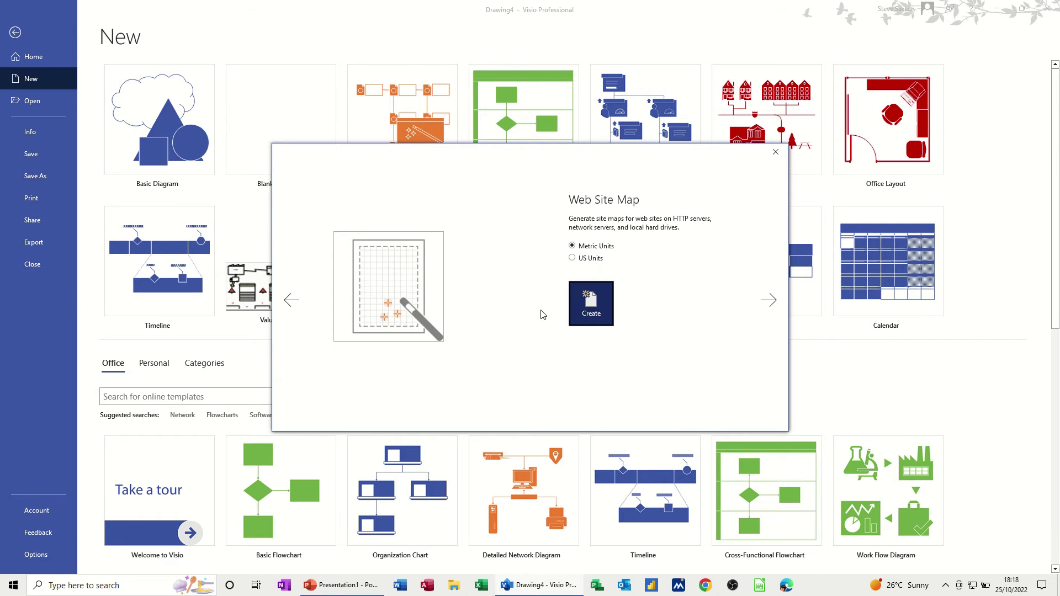
{"action": "left_click", "coordinate": [588, 316]}
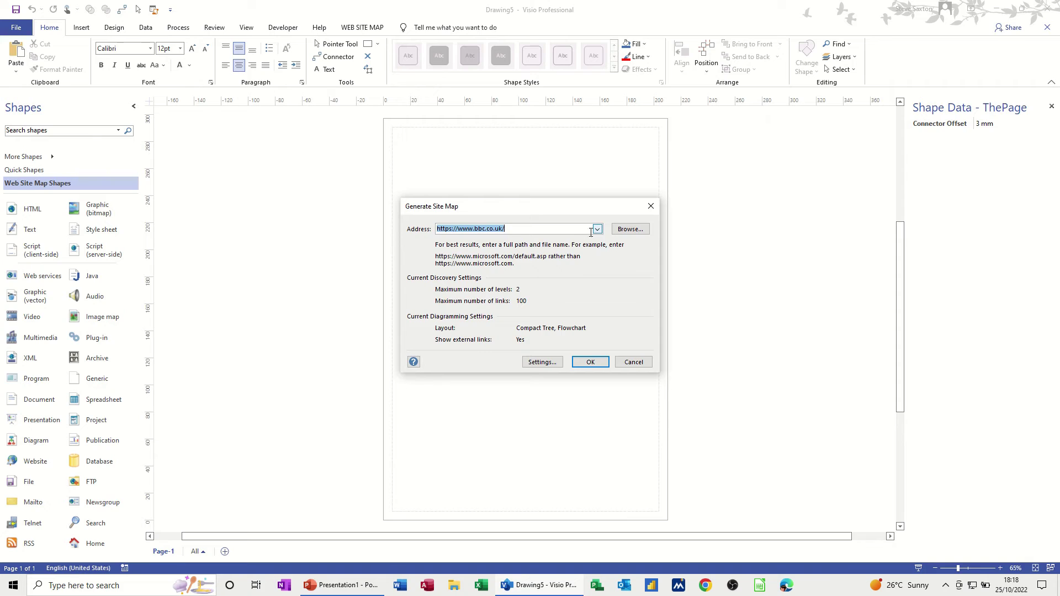
{"action": "left_click", "coordinate": [597, 229]}
{"action": "left_click", "coordinate": [502, 249]}
{"action": "left_click", "coordinate": [538, 362]}
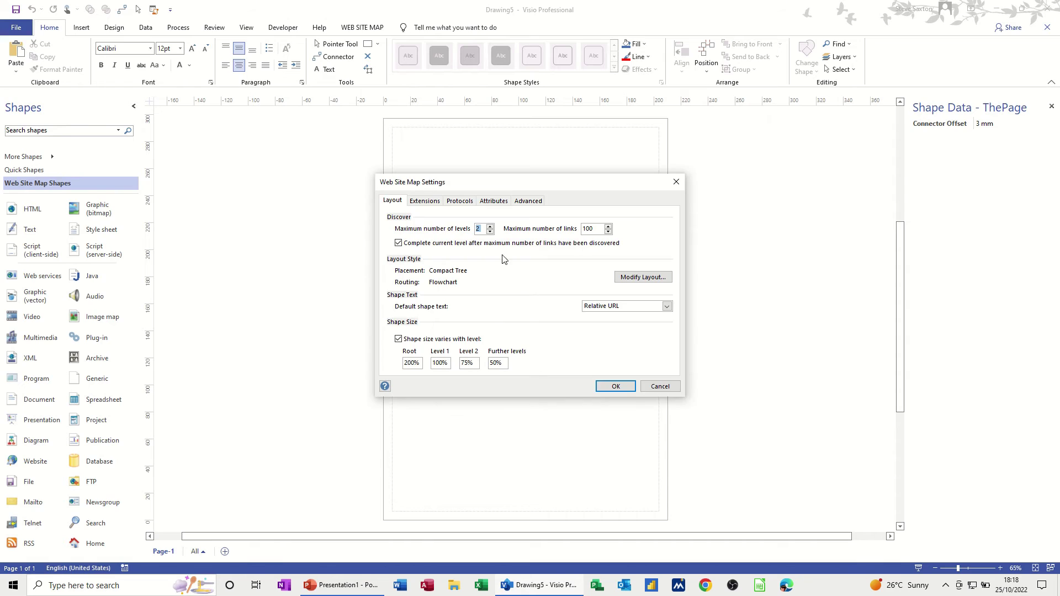
{"action": "left_click", "coordinate": [608, 231]}
{"action": "left_click", "coordinate": [597, 229]}
{"action": "left_click", "coordinate": [612, 388]}
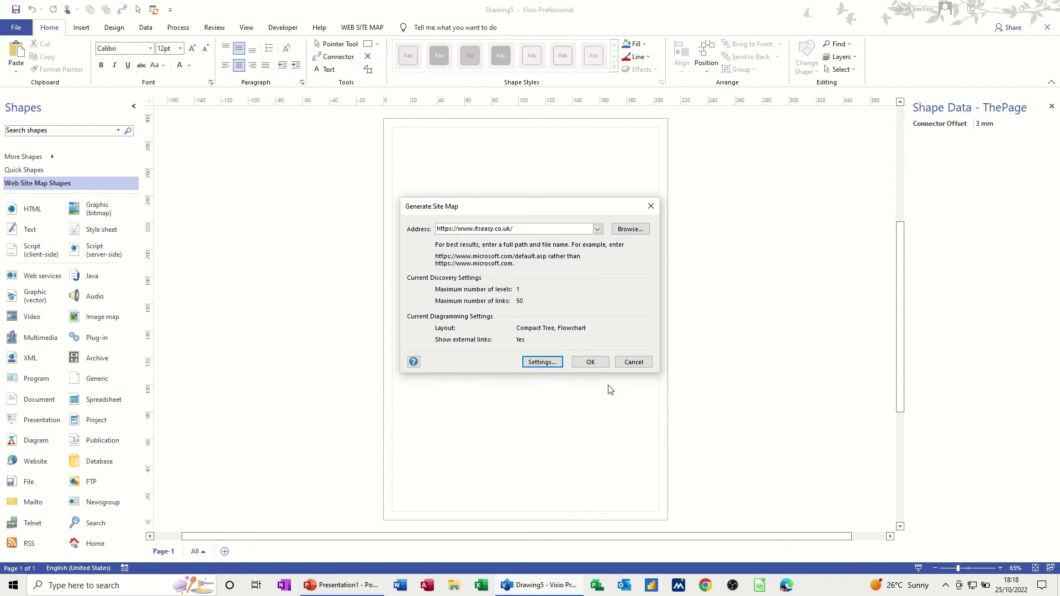
{"action": "left_click", "coordinate": [585, 366]}
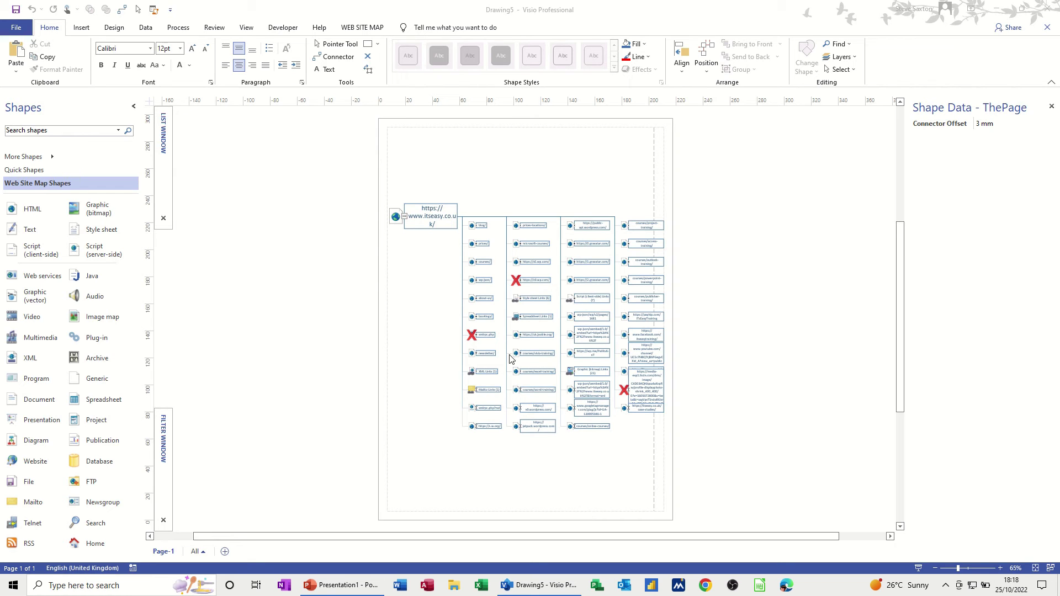
{"action": "left_click", "coordinate": [999, 568]}
{"action": "left_click", "coordinate": [999, 568]}
{"action": "left_click", "coordinate": [999, 568]}
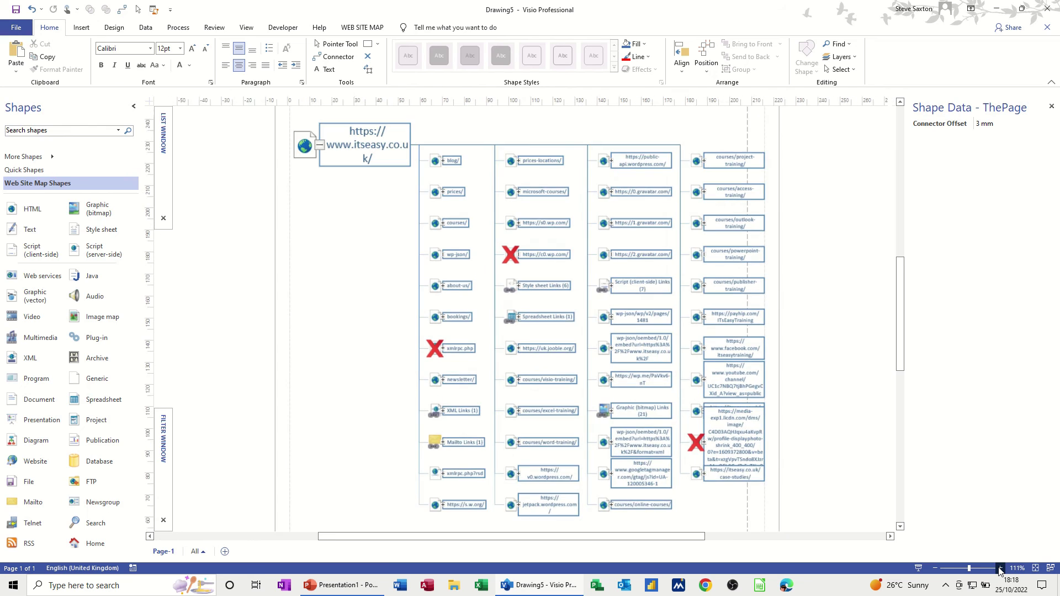
{"action": "left_click", "coordinate": [998, 567]}
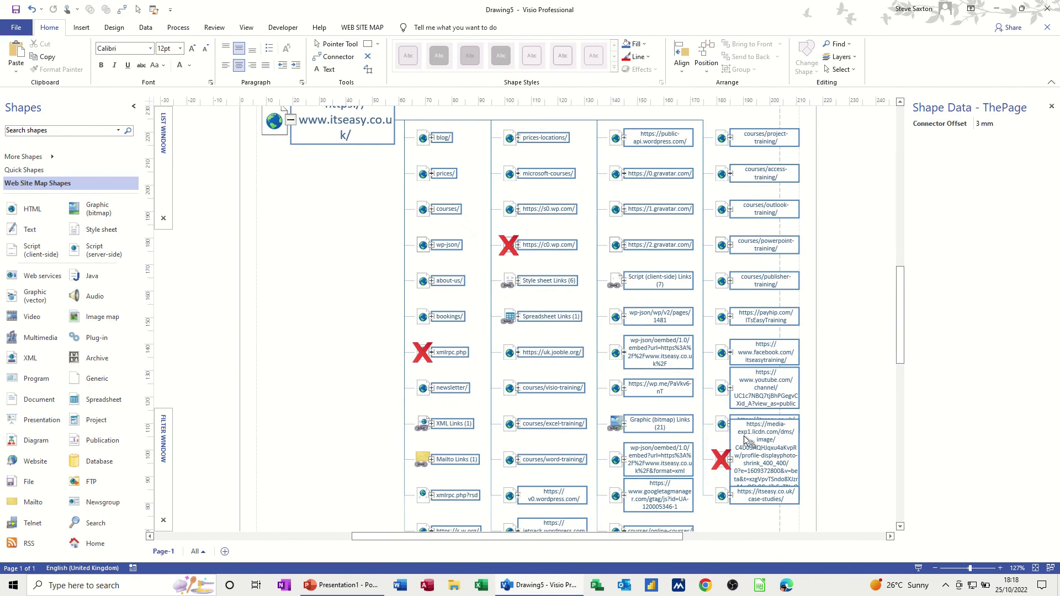
{"action": "left_click", "coordinate": [534, 252], "text": "ctrl"}
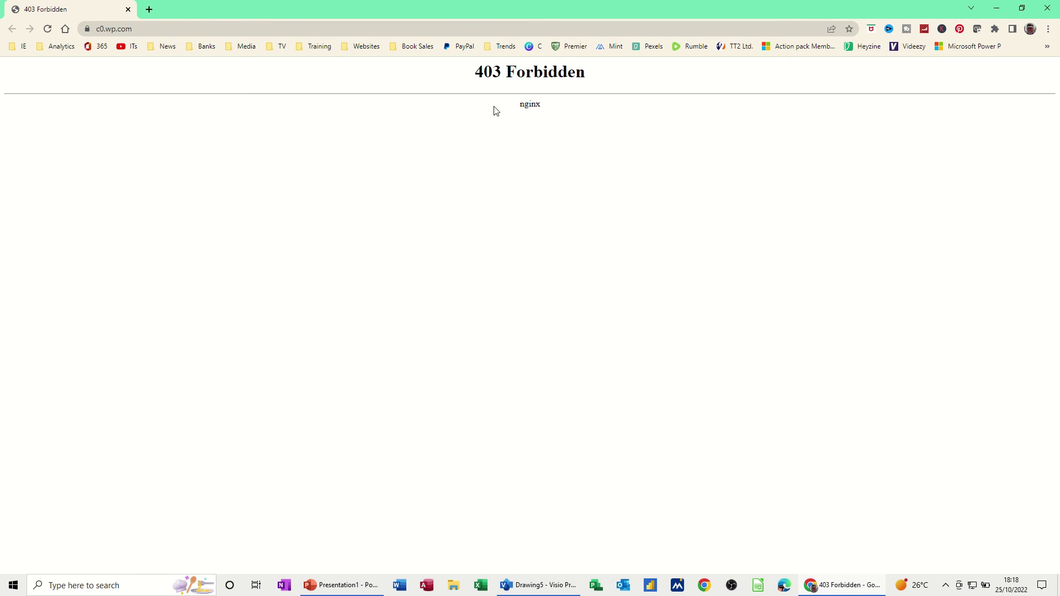
{"action": "left_click", "coordinate": [128, 10]}
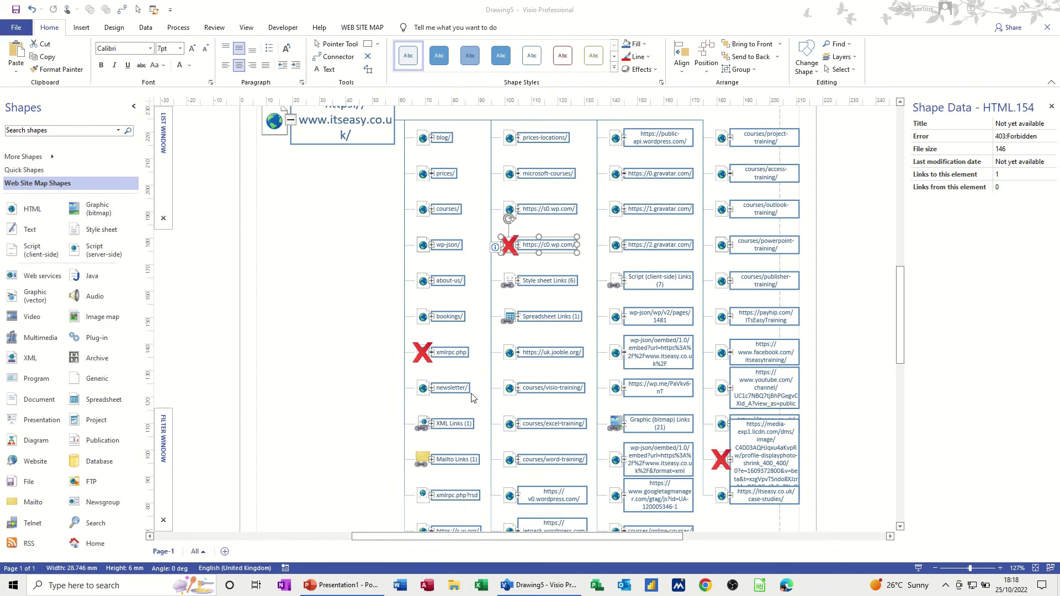
Follow the bookings/ shape's hyperlink to load the Bookings page in Chrome
{"action": "left_click", "coordinate": [437, 322]}
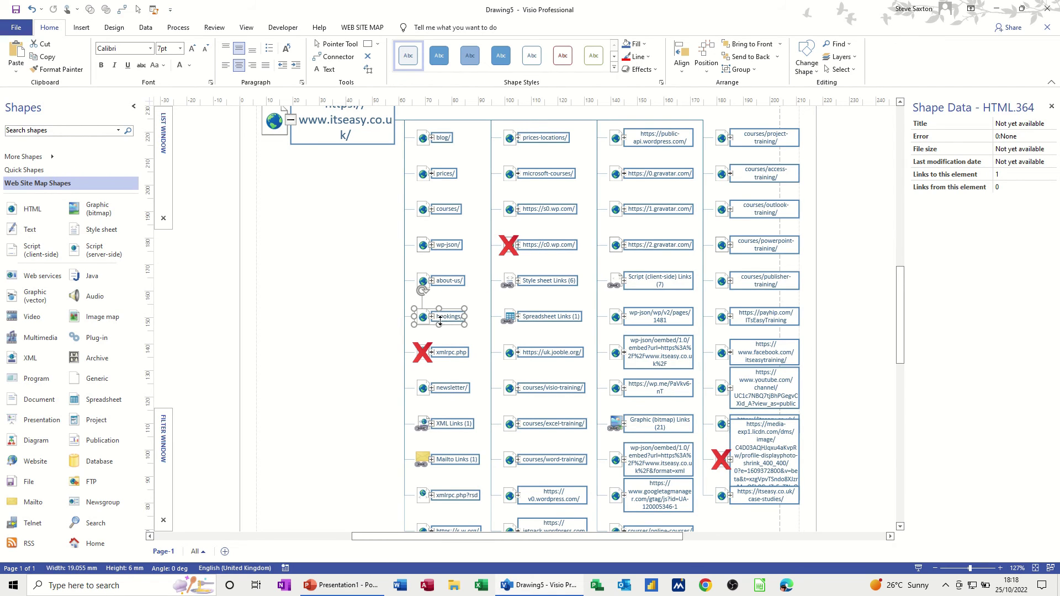
{"action": "left_click", "coordinate": [436, 323], "text": "ctrl"}
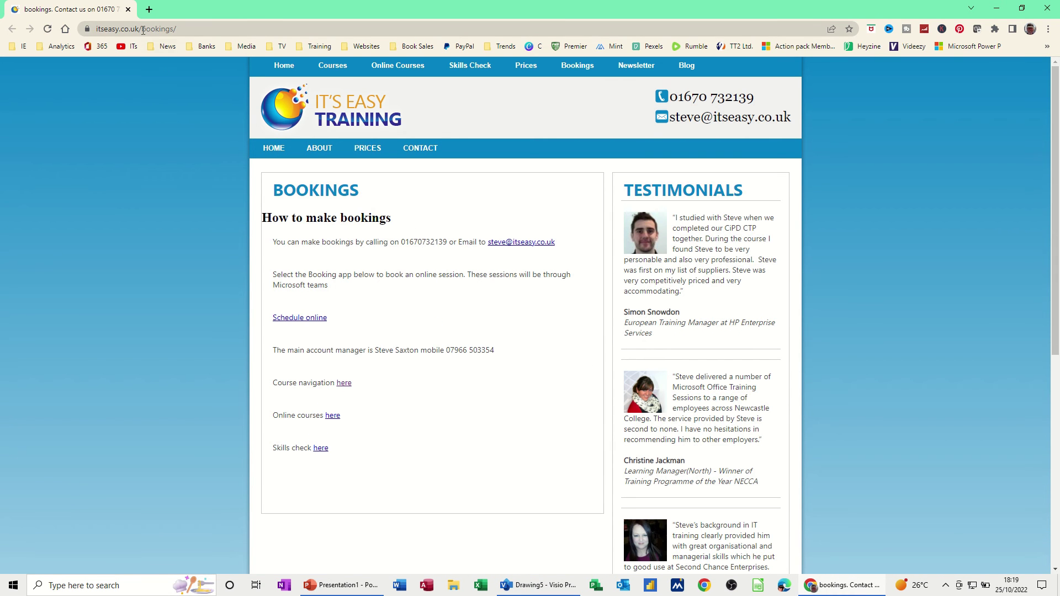
Close Chrome to return to the Drawing5 site map
{"action": "left_click", "coordinate": [128, 9]}
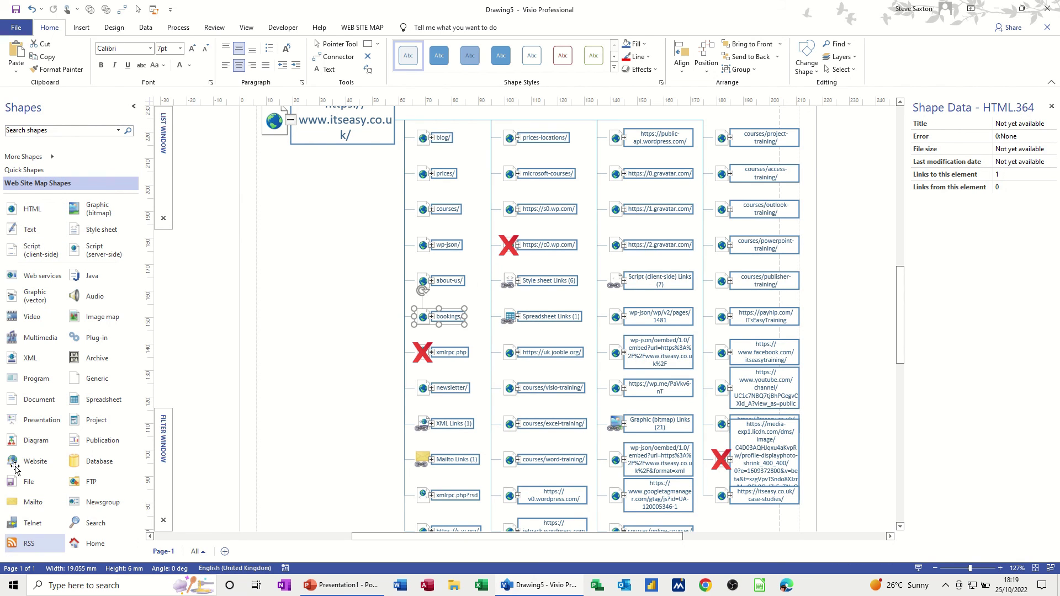
{"action": "scroll", "coordinate": [138, 334], "scroll_direction": "down", "scroll_amount": 3}
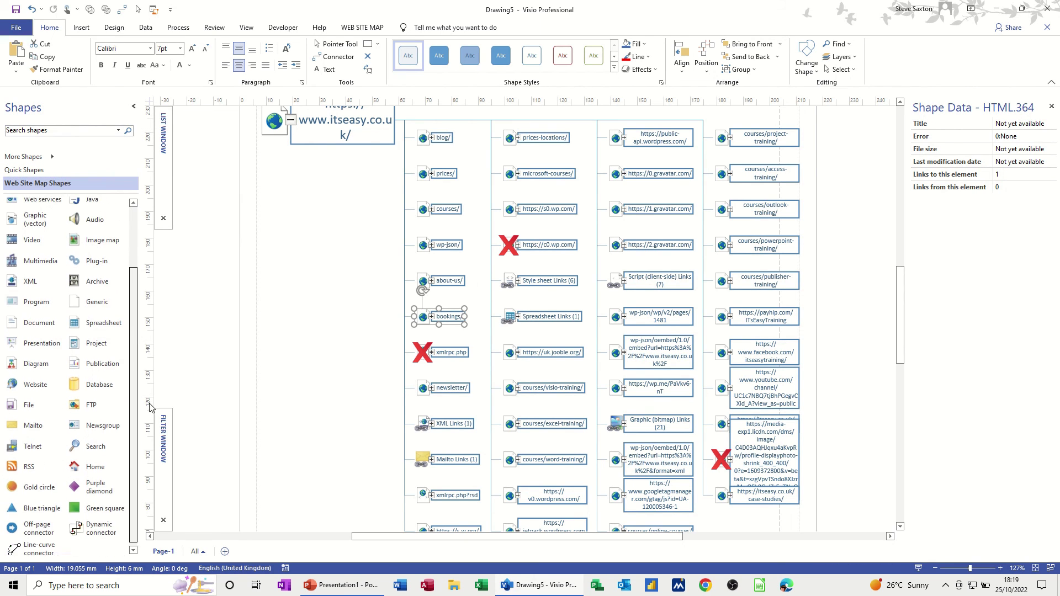
{"action": "scroll", "coordinate": [133, 414], "scroll_direction": "up", "scroll_amount": 1}
{"action": "scroll", "coordinate": [134, 430], "scroll_direction": "down", "scroll_amount": 1}
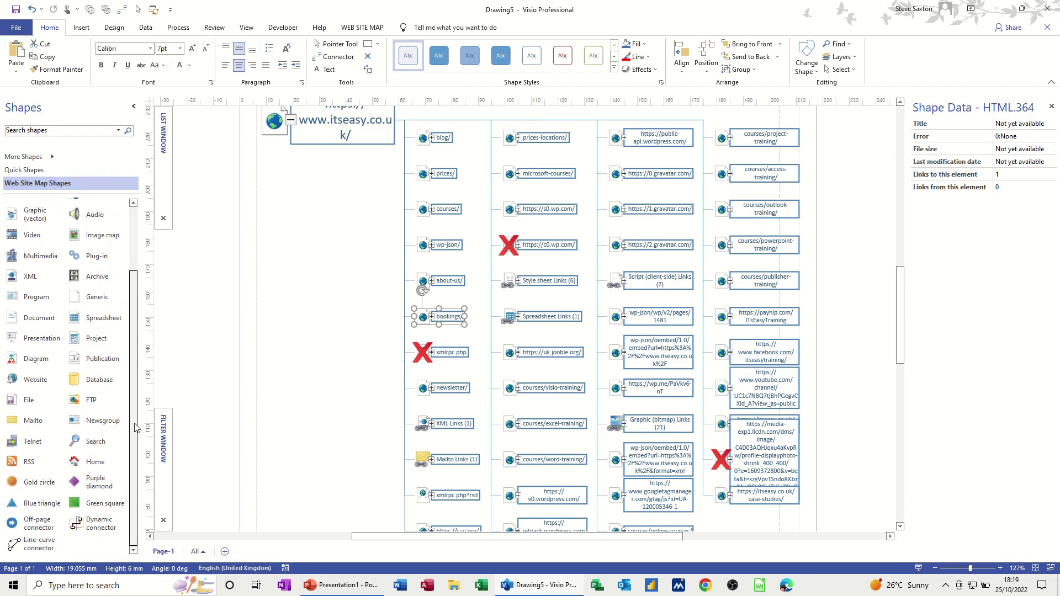
{"action": "scroll", "coordinate": [132, 419], "scroll_direction": "up", "scroll_amount": 3}
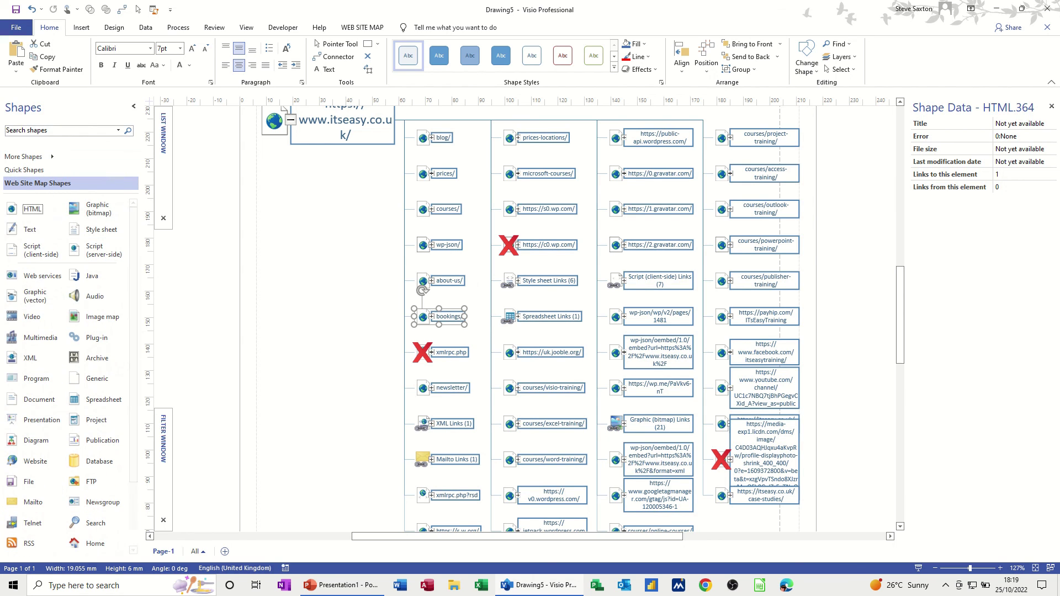
{"action": "left_click", "coordinate": [25, 170]}
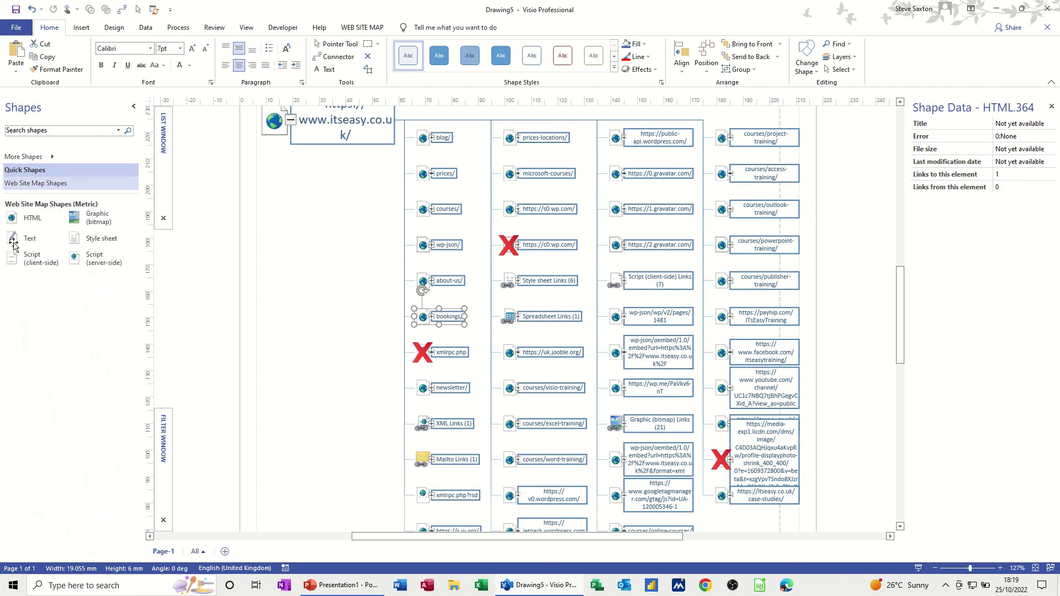
{"action": "left_click", "coordinate": [36, 183]}
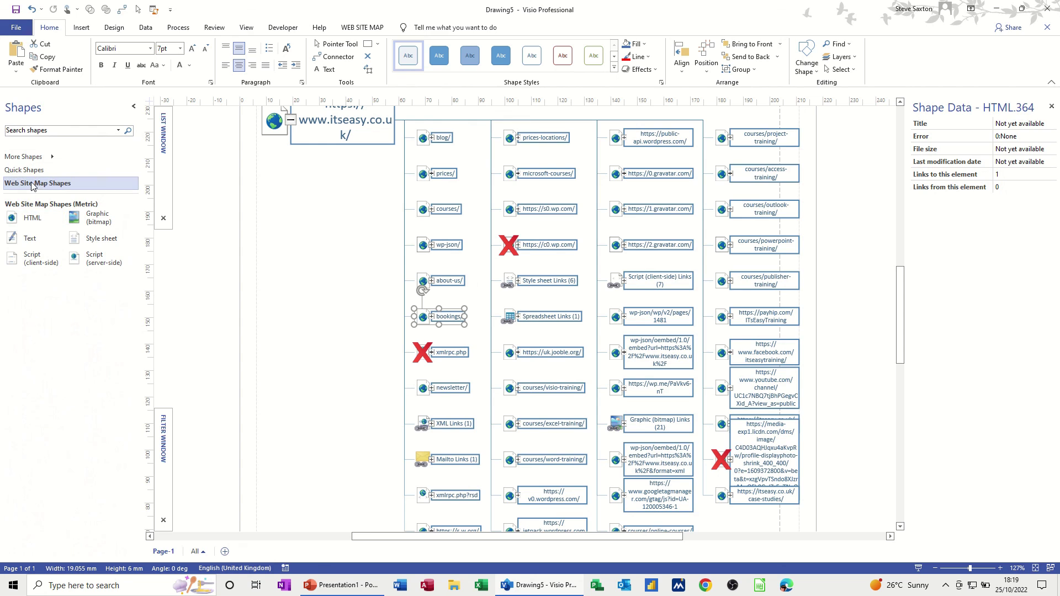